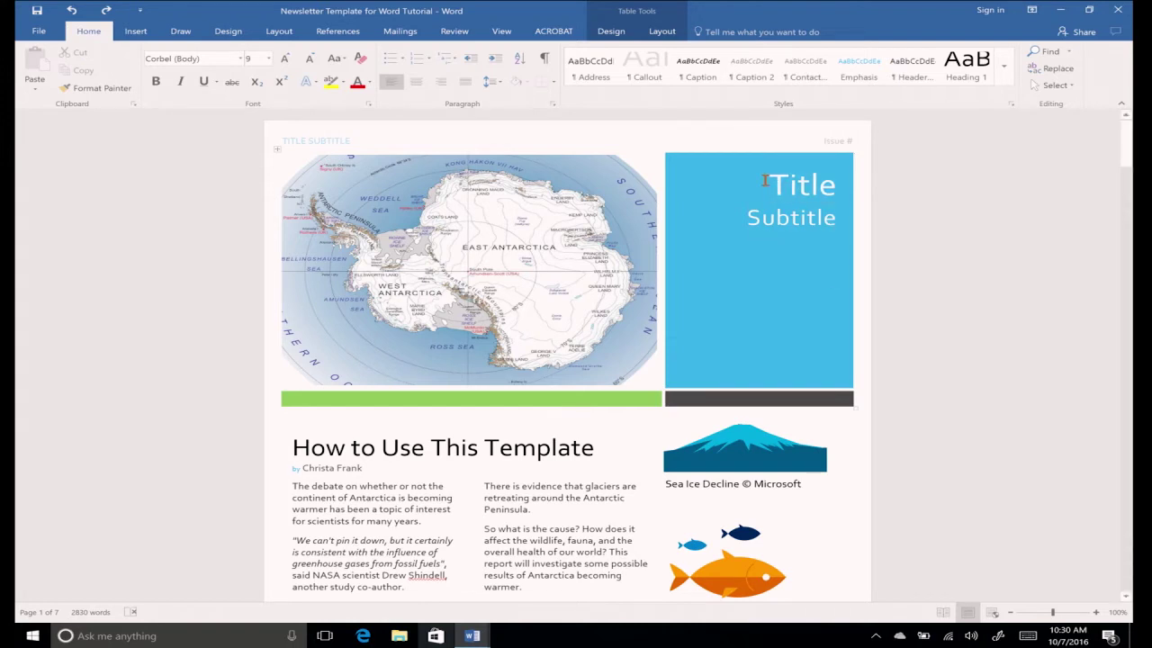
# Step: Replace the placeholder title in the blue box with "Antarctica"
pyautogui.moveTo(767, 185); pyautogui.dragTo(836, 188)
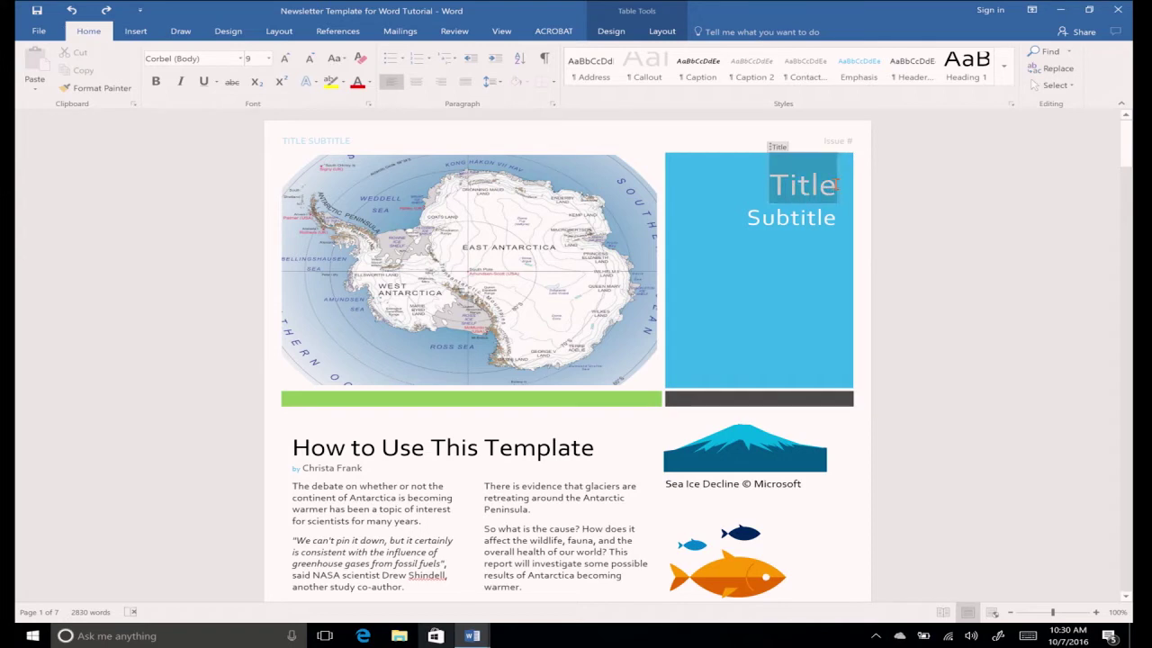
pyautogui.write('An')
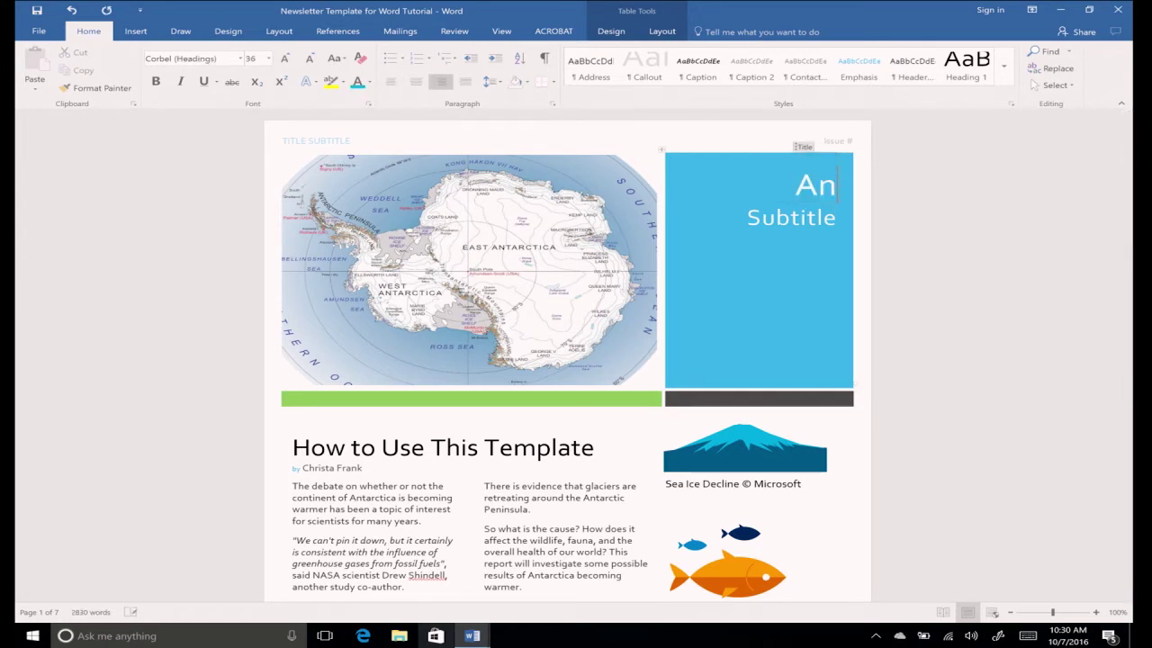
pyautogui.write('tarctiv')
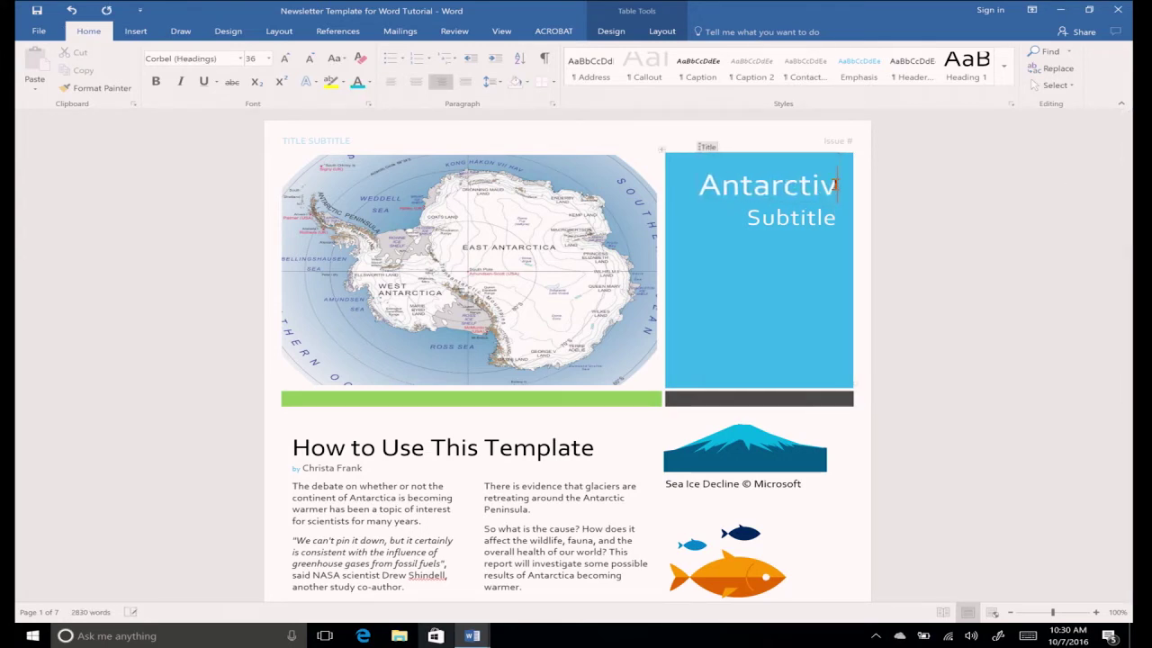
pyautogui.press('BackSpace')
pyautogui.write('ca')
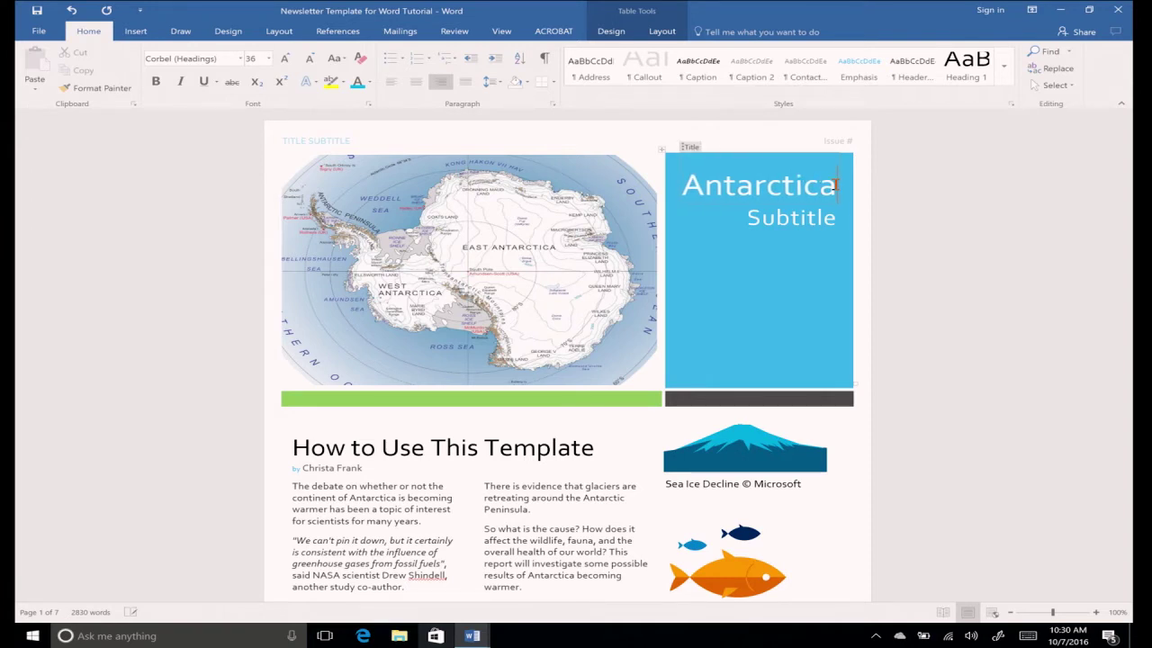
# Step: Replace the placeholder subtitle under the title with "Effects of Temperature Change"
pyautogui.click(837, 217)
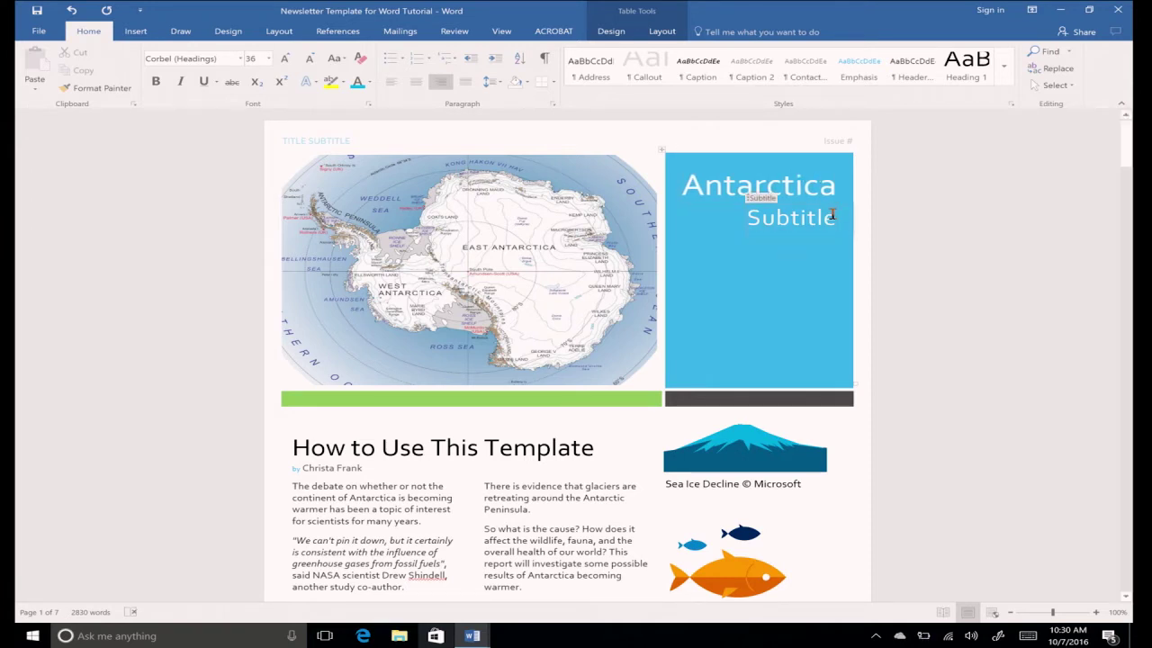
pyautogui.moveTo(837, 217); pyautogui.dragTo(752, 226)
pyautogui.write('Eff')
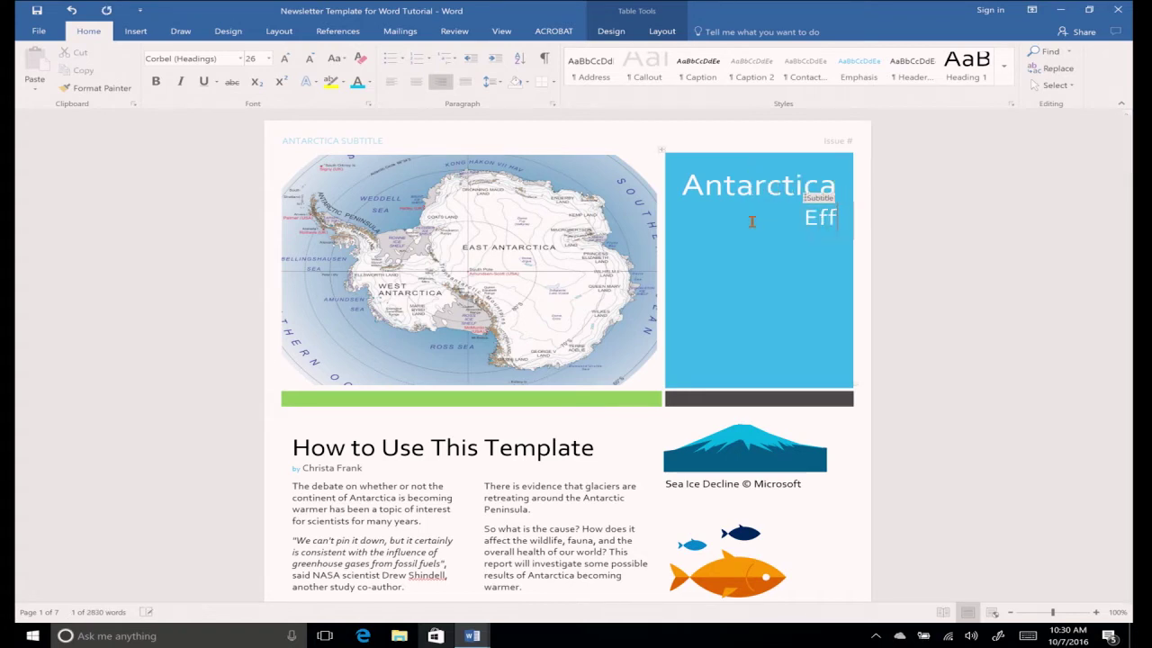
pyautogui.write('ects of ')
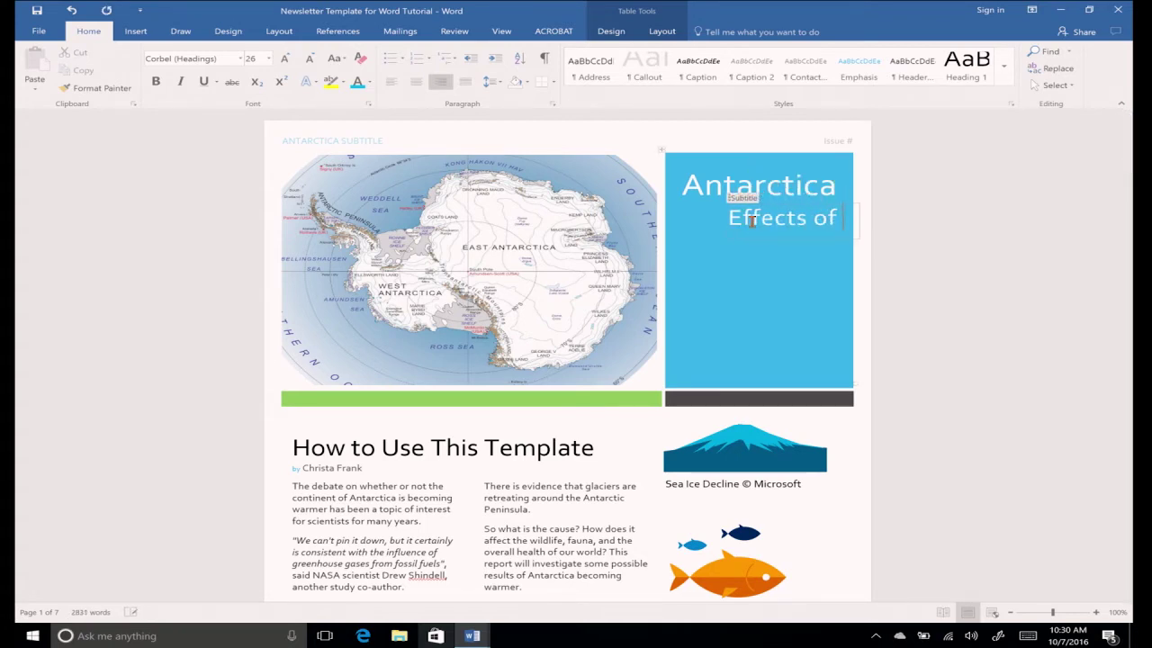
pyautogui.write('Temperatu')
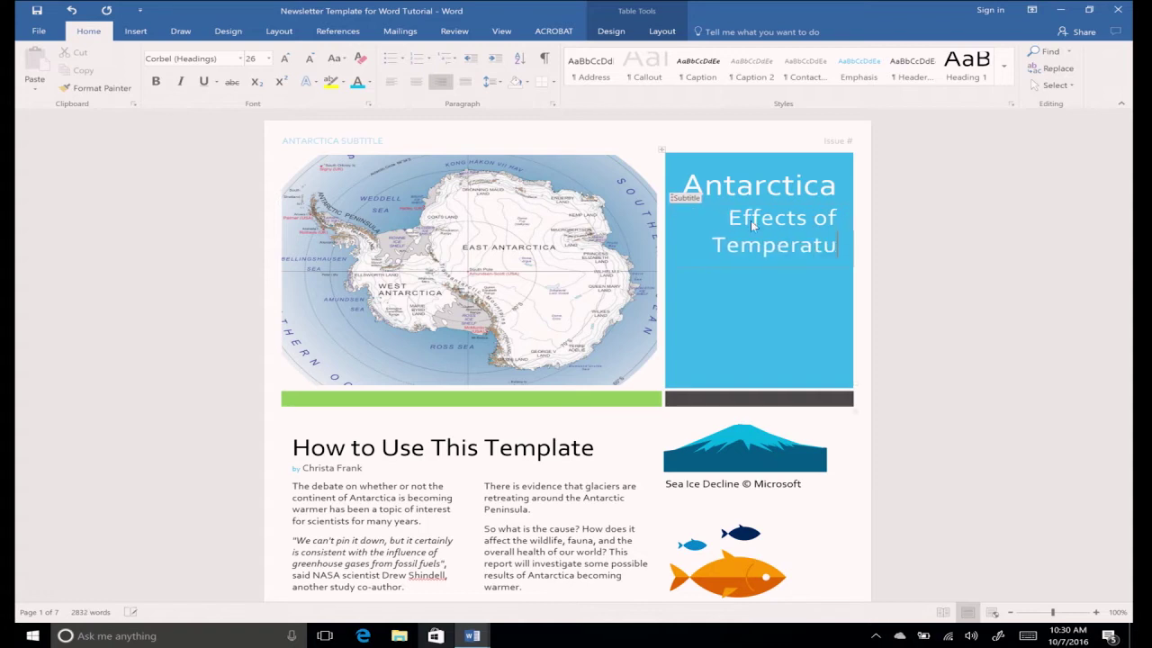
pyautogui.write('re Change')
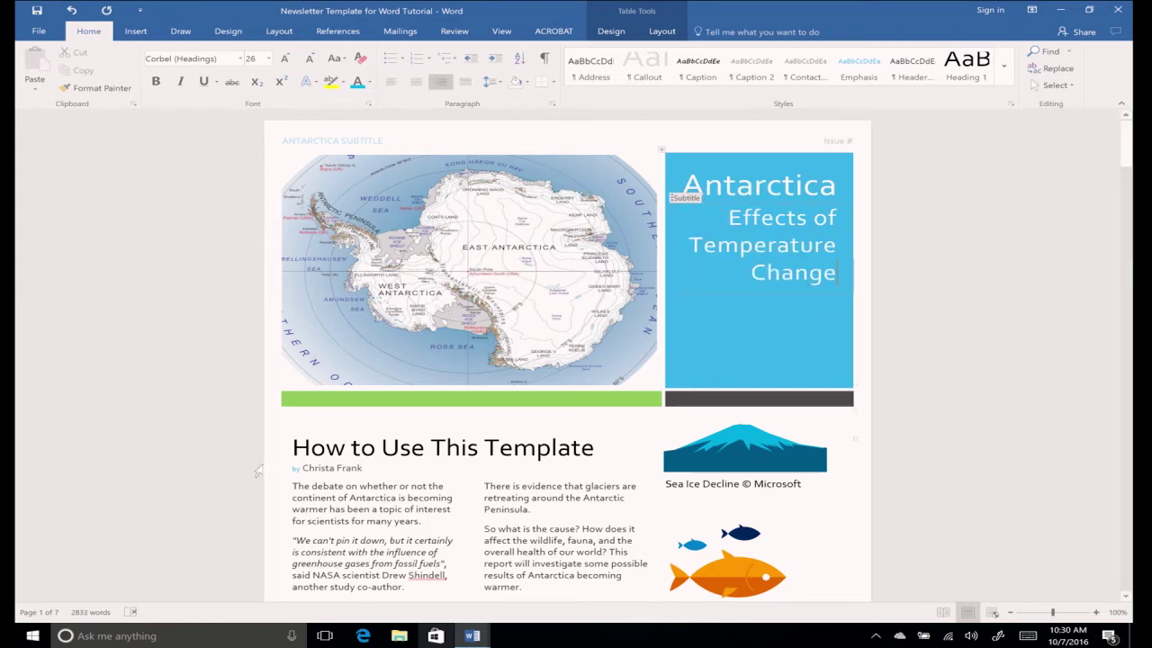
# Step: Replace the article heading "How to Use This Template" with "Overview"
pyautogui.moveTo(293, 450); pyautogui.dragTo(574, 449)
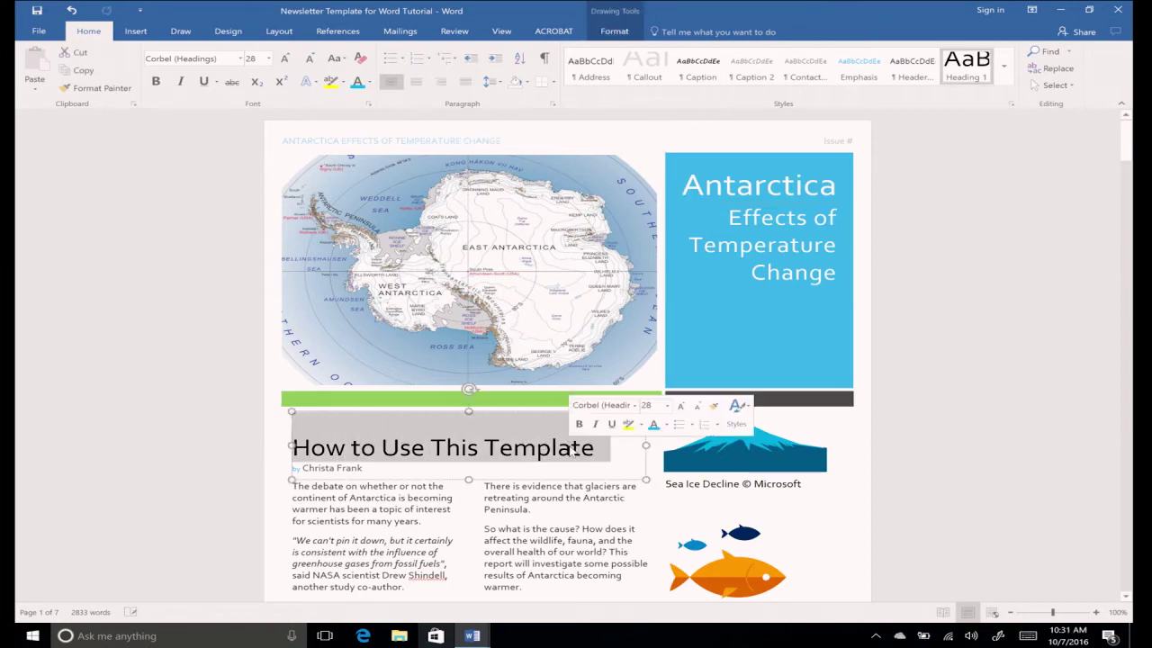
pyautogui.press('BackSpace')
pyautogui.write('Overview')
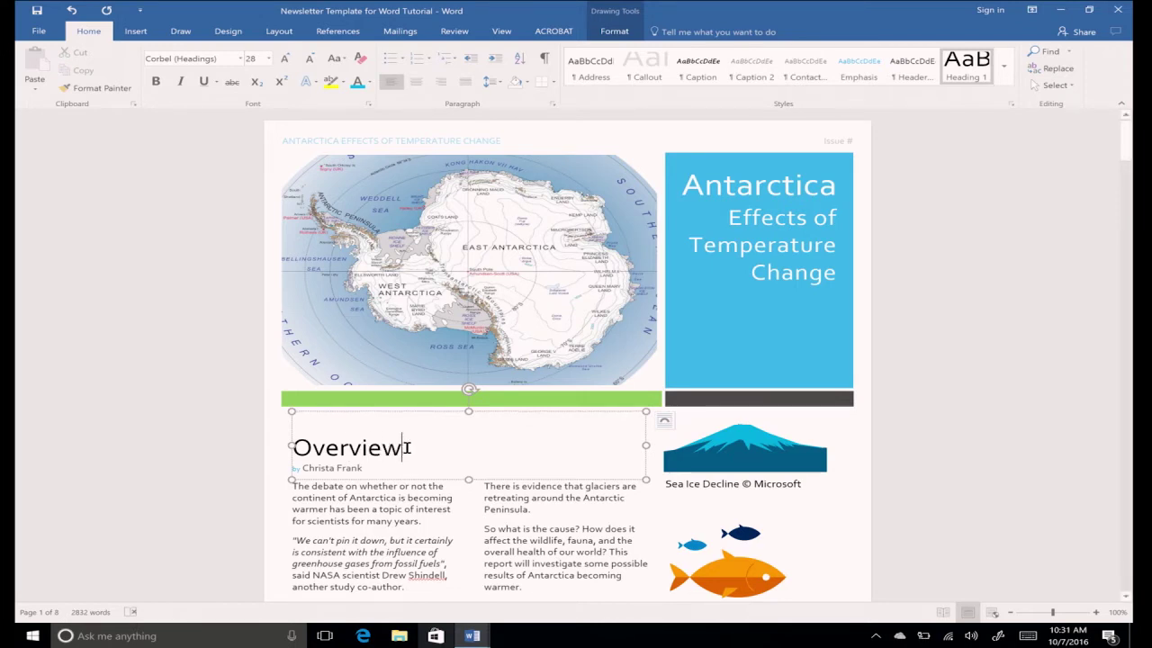
# Step: Select the "Overview" heading and look through its font, size, highlight and style options
pyautogui.moveTo(397, 449); pyautogui.dragTo(289, 454)
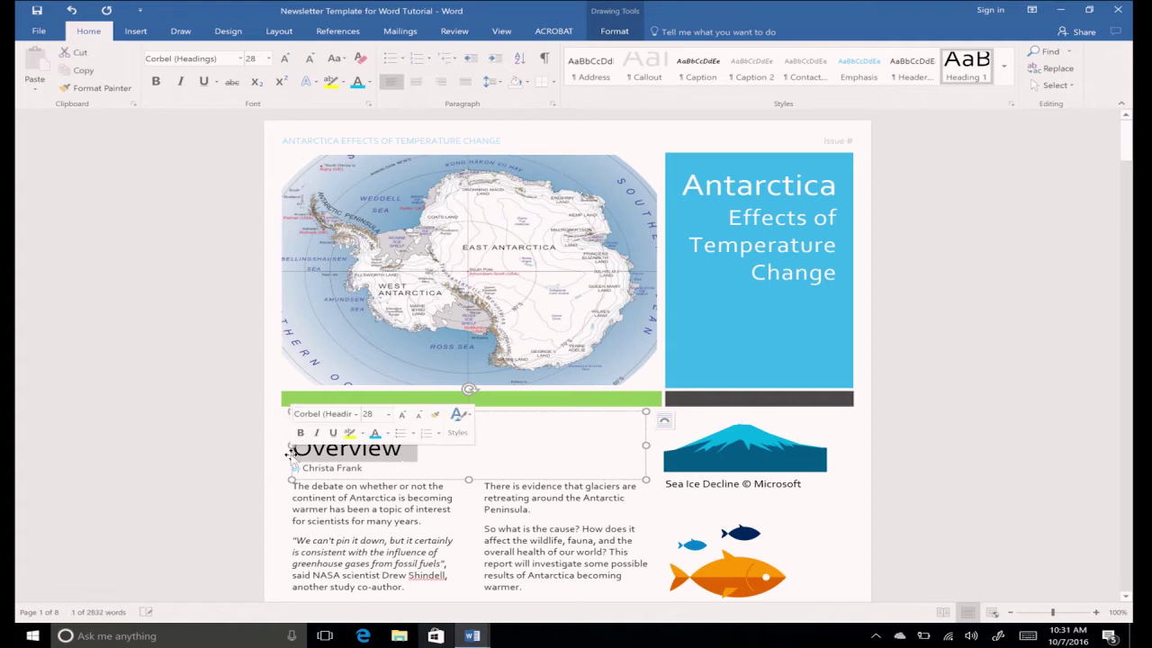
pyautogui.click(342, 414)
pyautogui.click(378, 415)
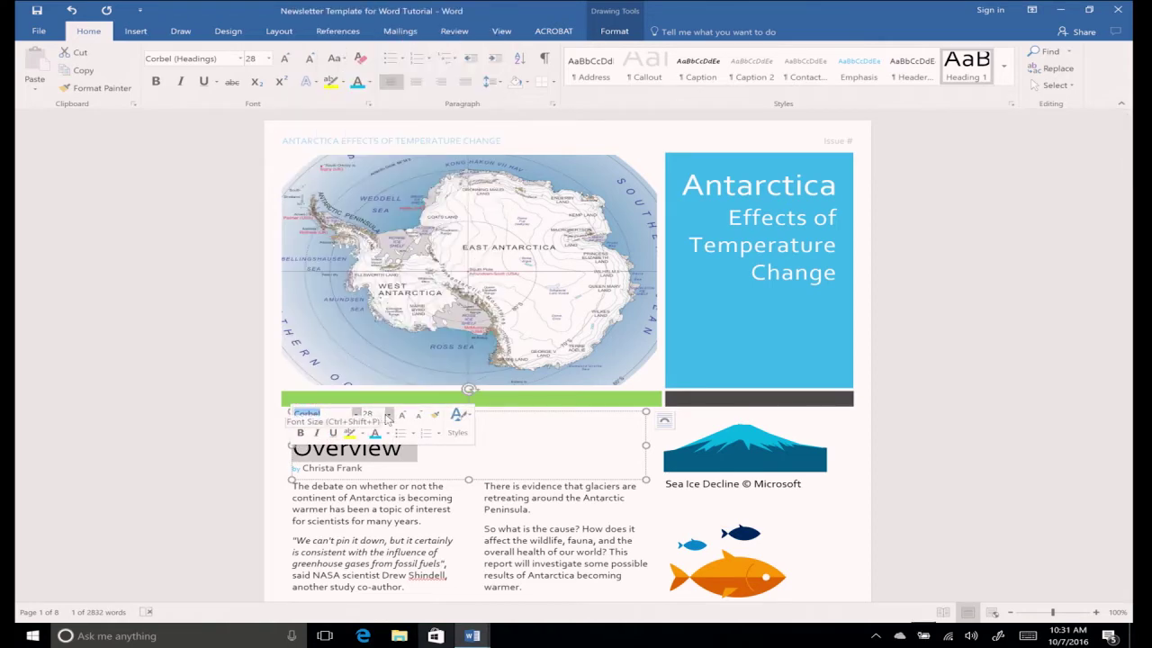
pyautogui.click(388, 414)
pyautogui.click(387, 413)
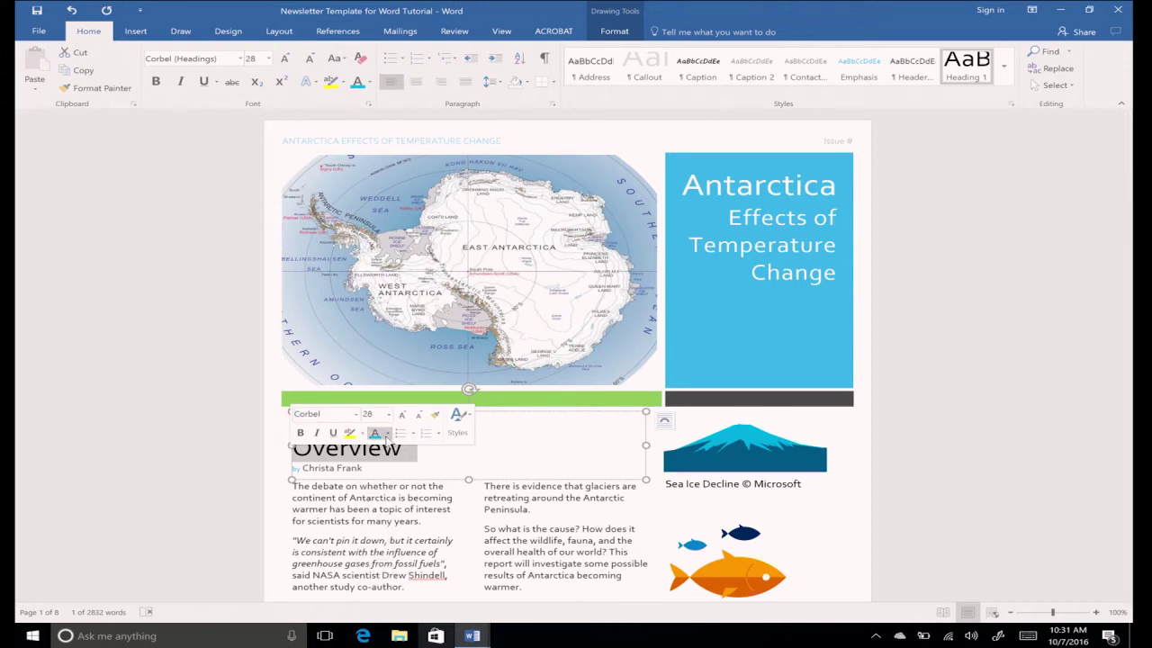
pyautogui.click(362, 433)
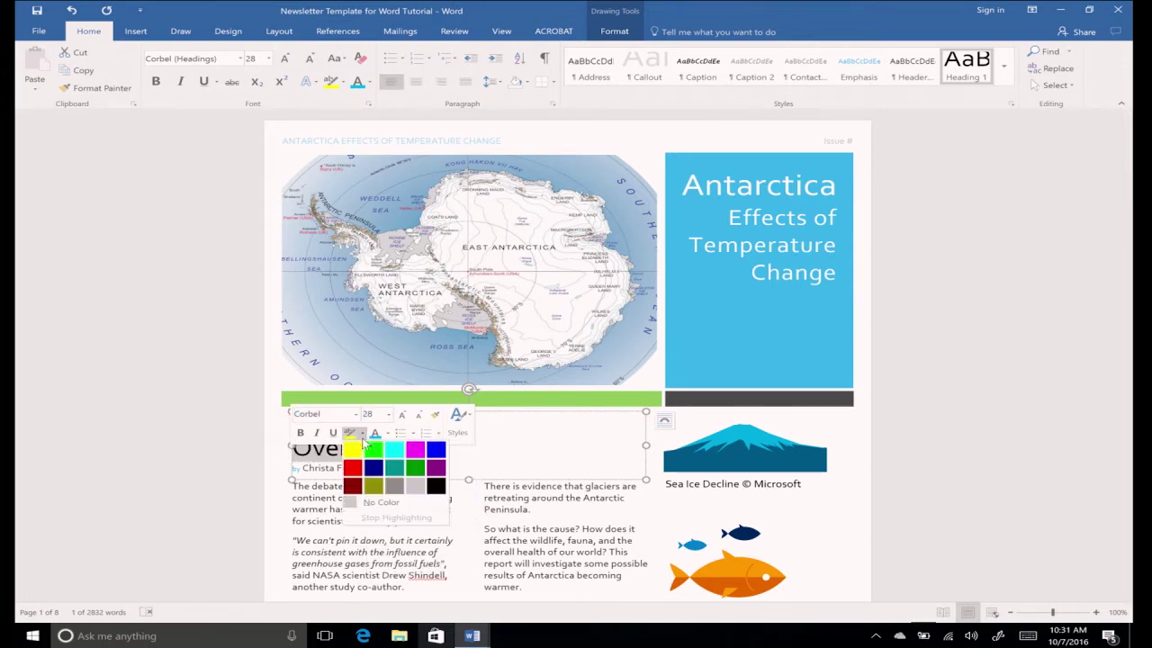
pyautogui.click(362, 436)
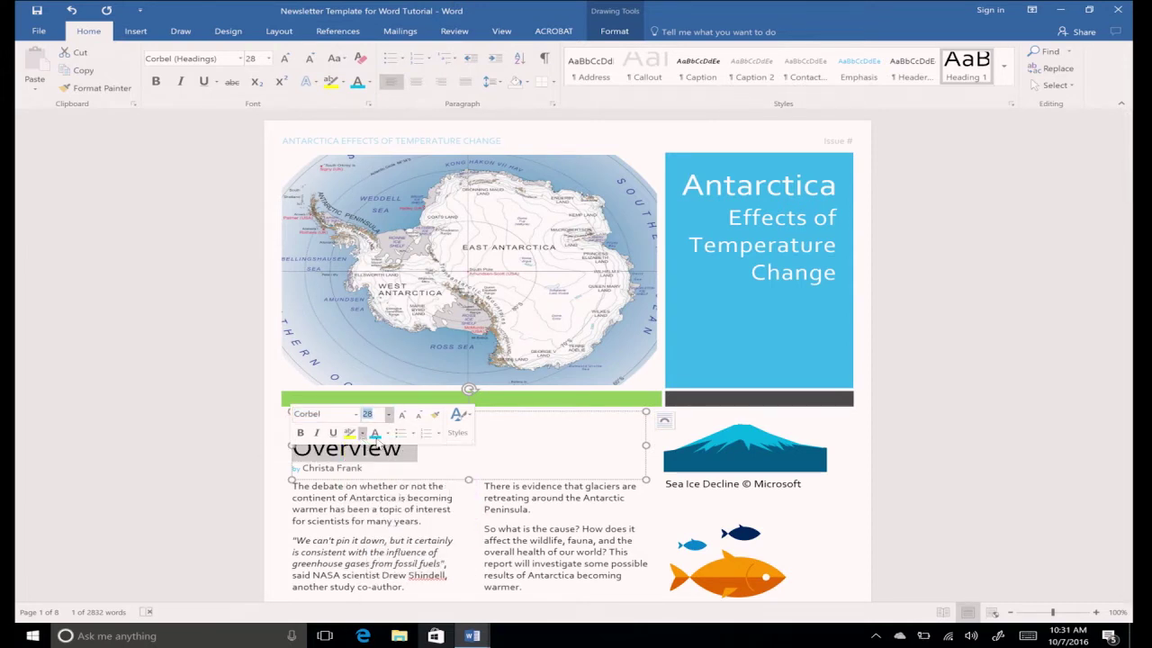
pyautogui.click(451, 435)
pyautogui.press('Escape')
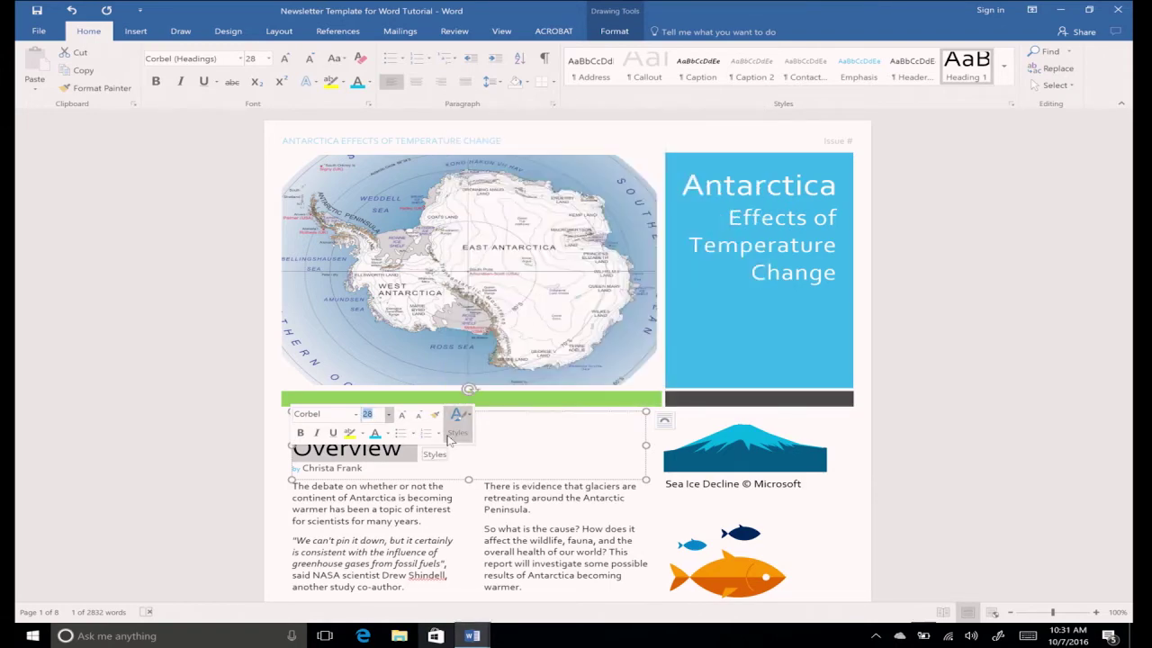
# Step: Make the "Overview" heading bold and change its font color to orange
pyautogui.click(300, 432)
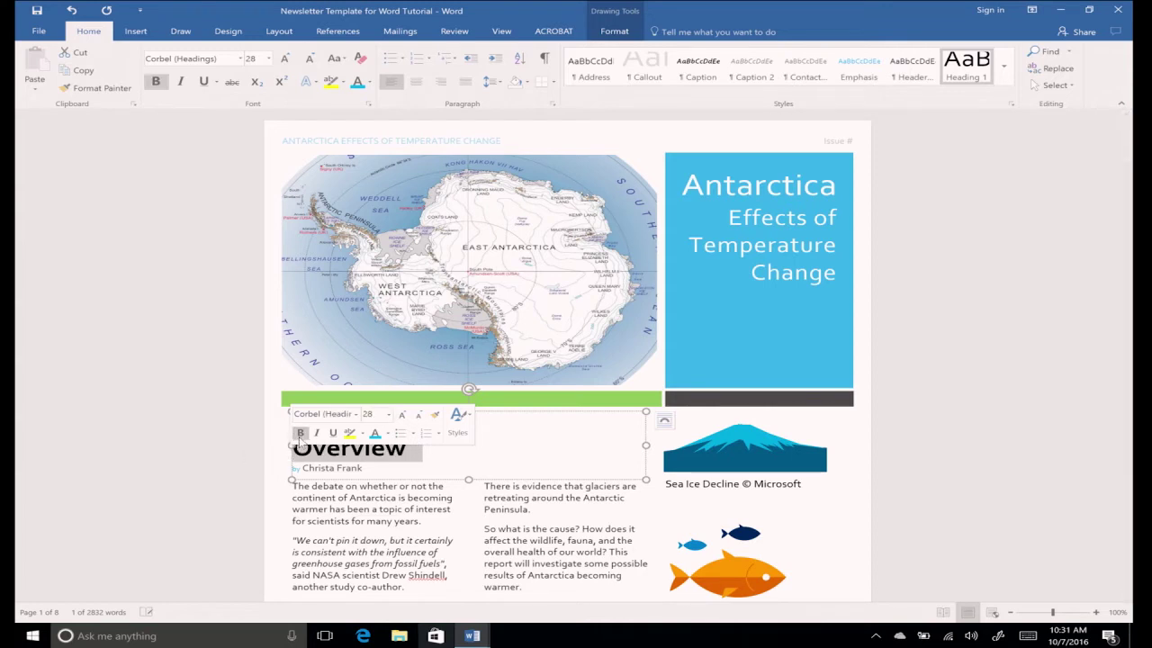
pyautogui.click(387, 433)
pyautogui.click(439, 471)
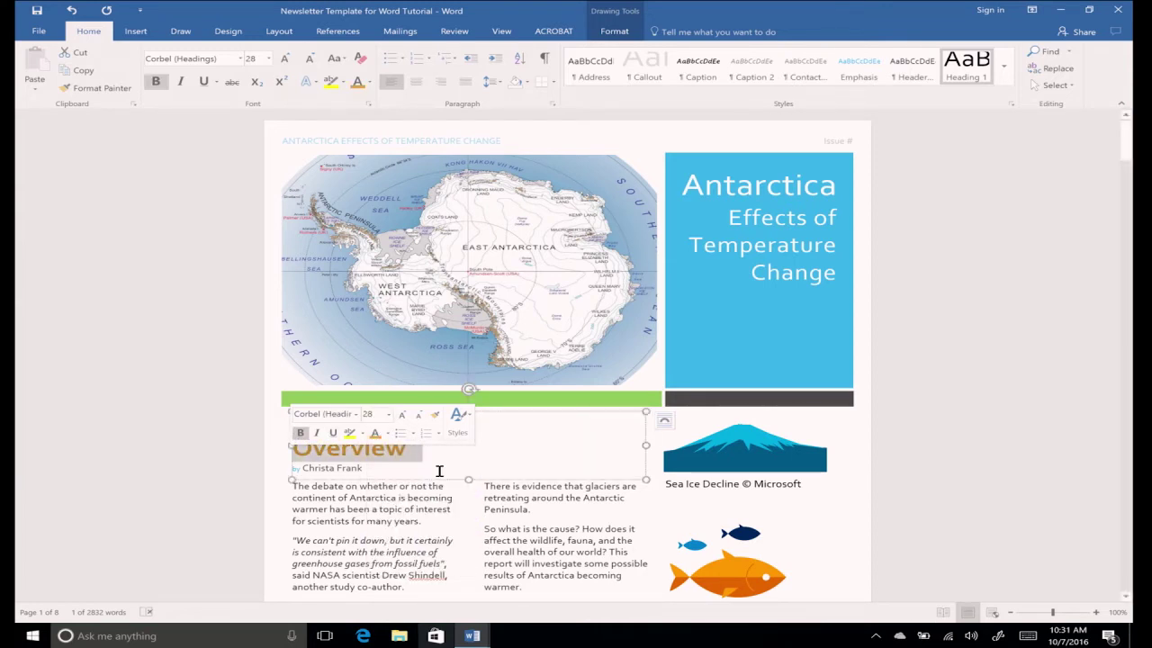
pyautogui.click(440, 470)
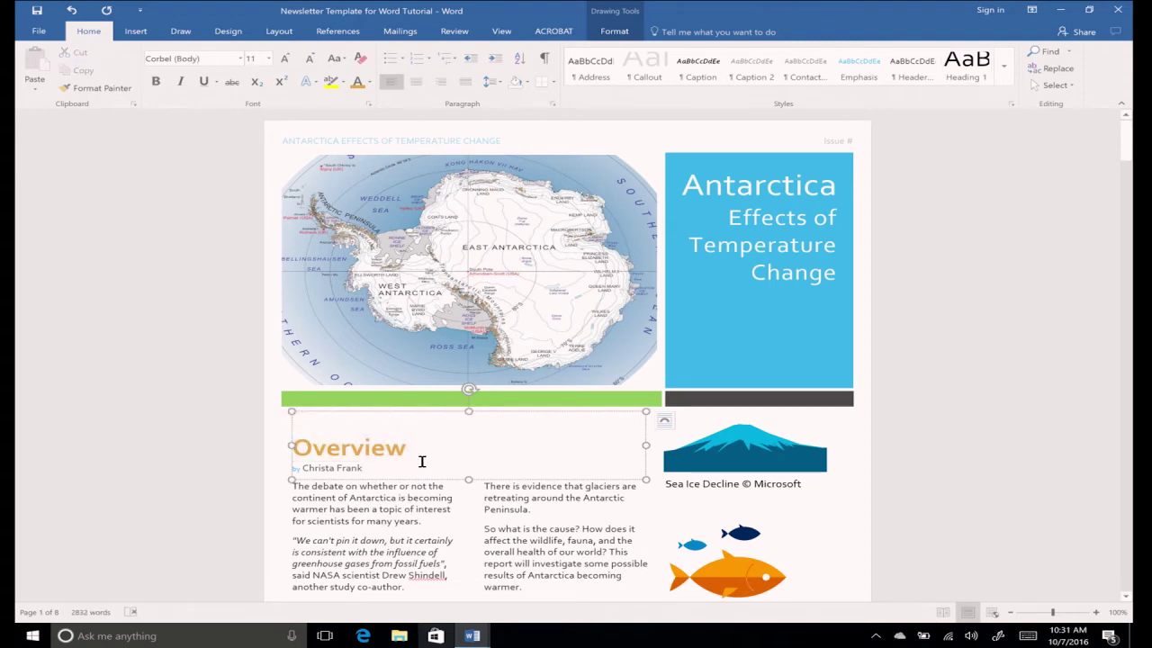
pyautogui.rightClick(386, 453)
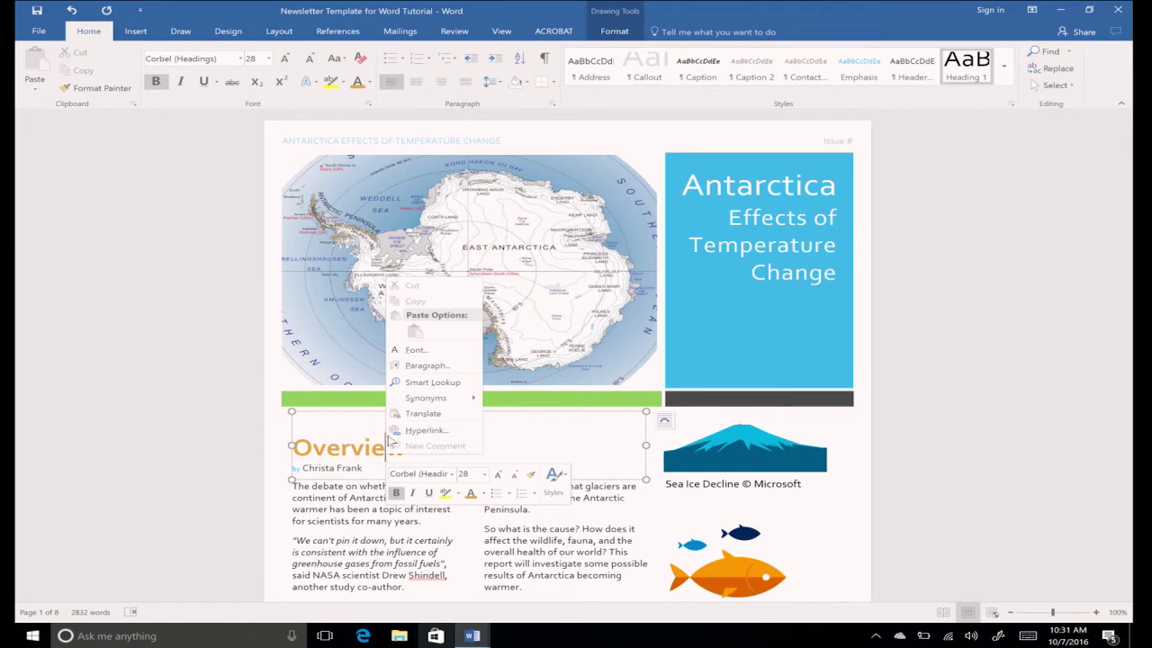
pyautogui.click(293, 106)
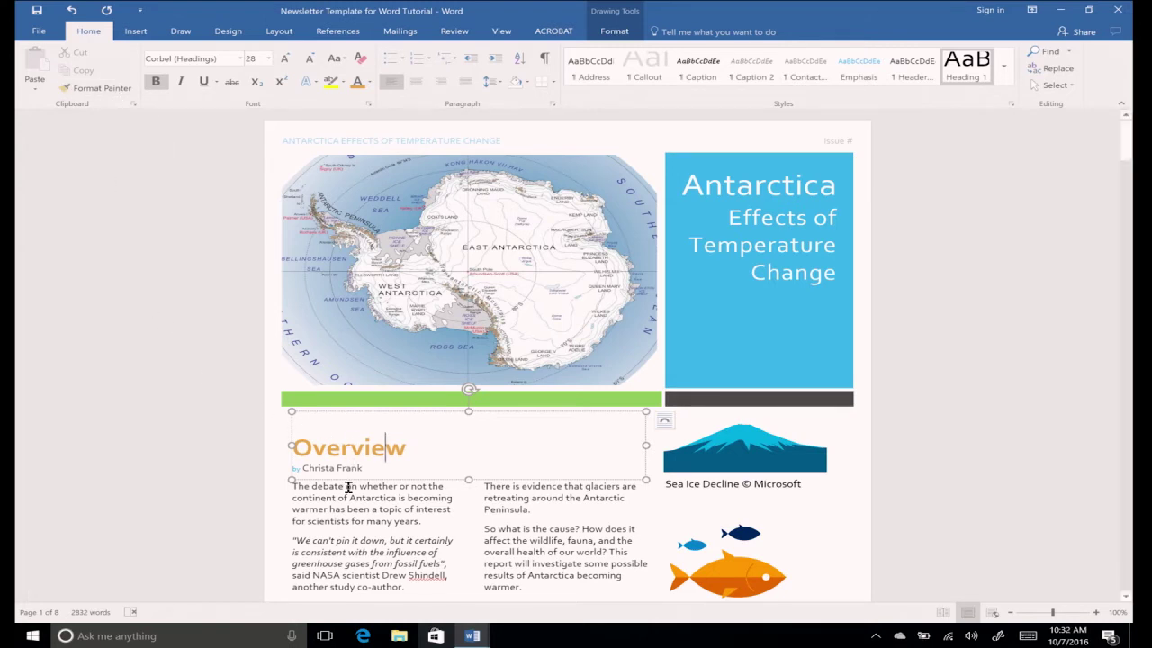
# Step: Change the font color of the first body paragraph under "Overview" to light blue
pyautogui.moveTo(292, 486); pyautogui.dragTo(427, 519)
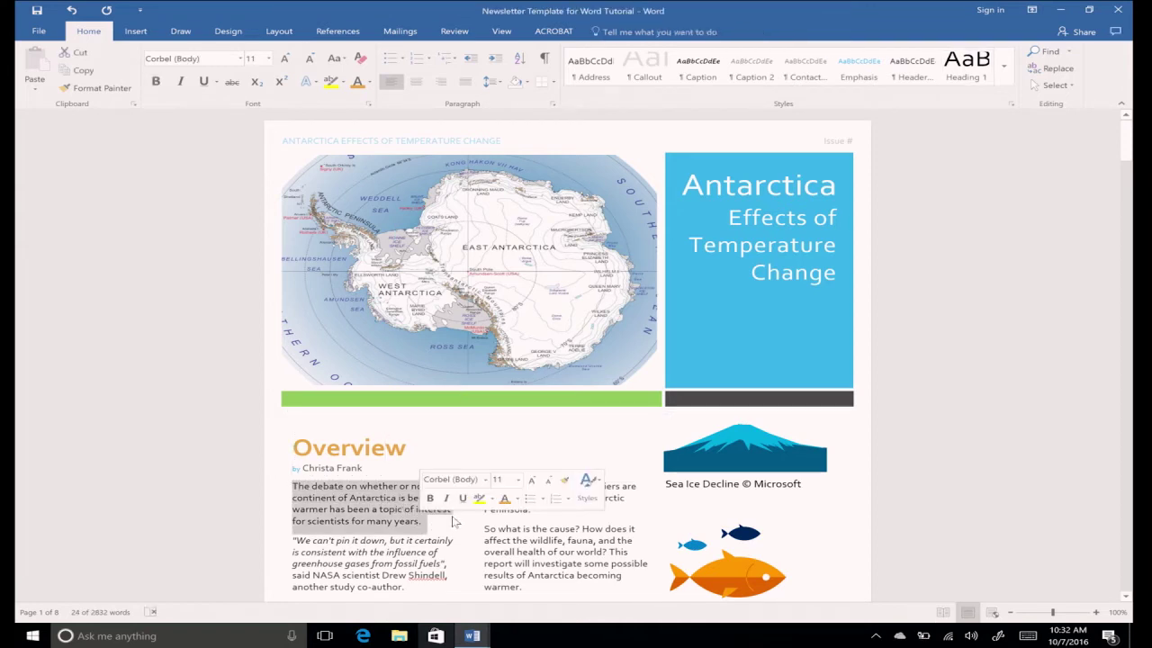
pyautogui.click(513, 498)
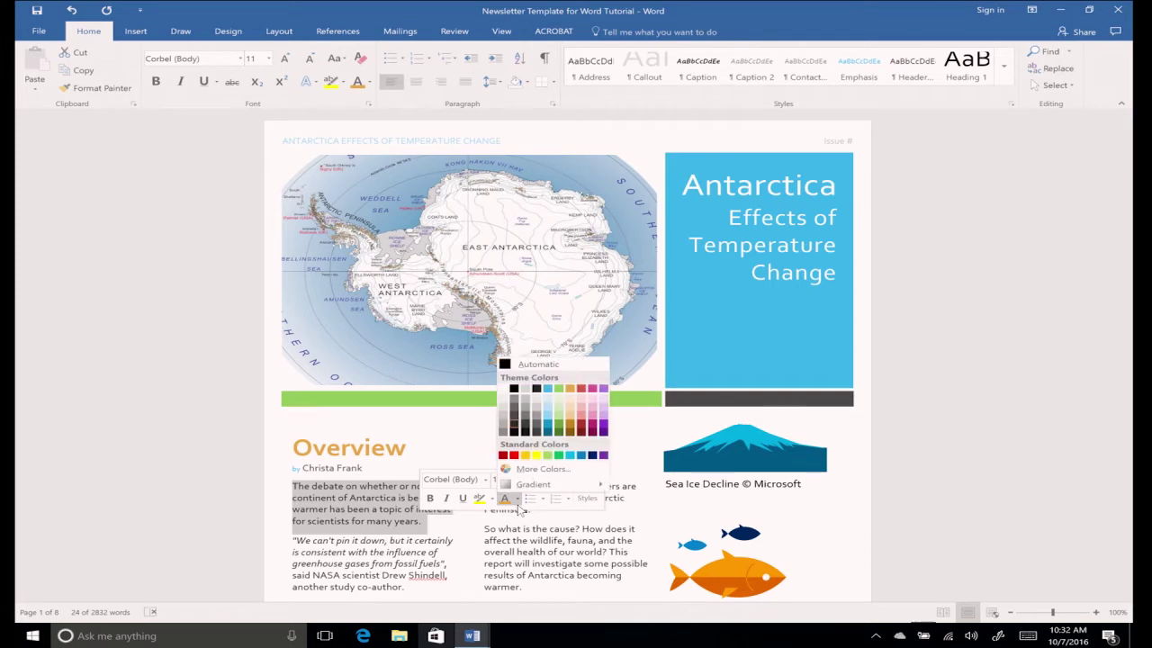
pyautogui.click(547, 396)
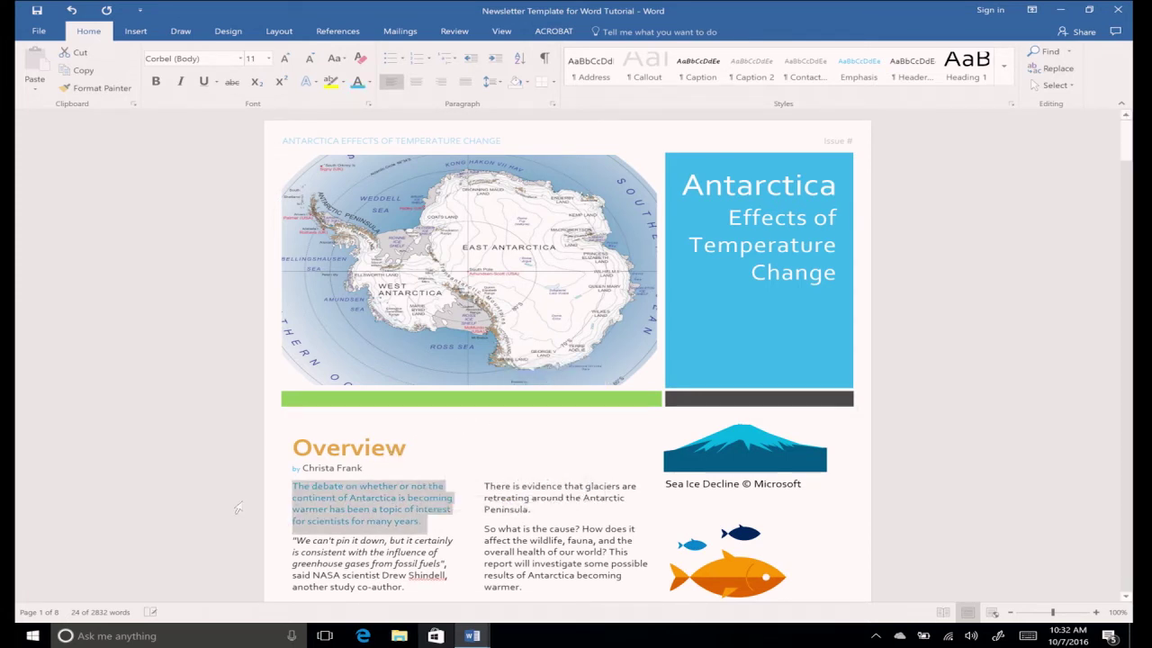
# Step: Copy the first paragraph's formatting onto the italic quote paragraph below it with Format Painter
pyautogui.click(111, 90)
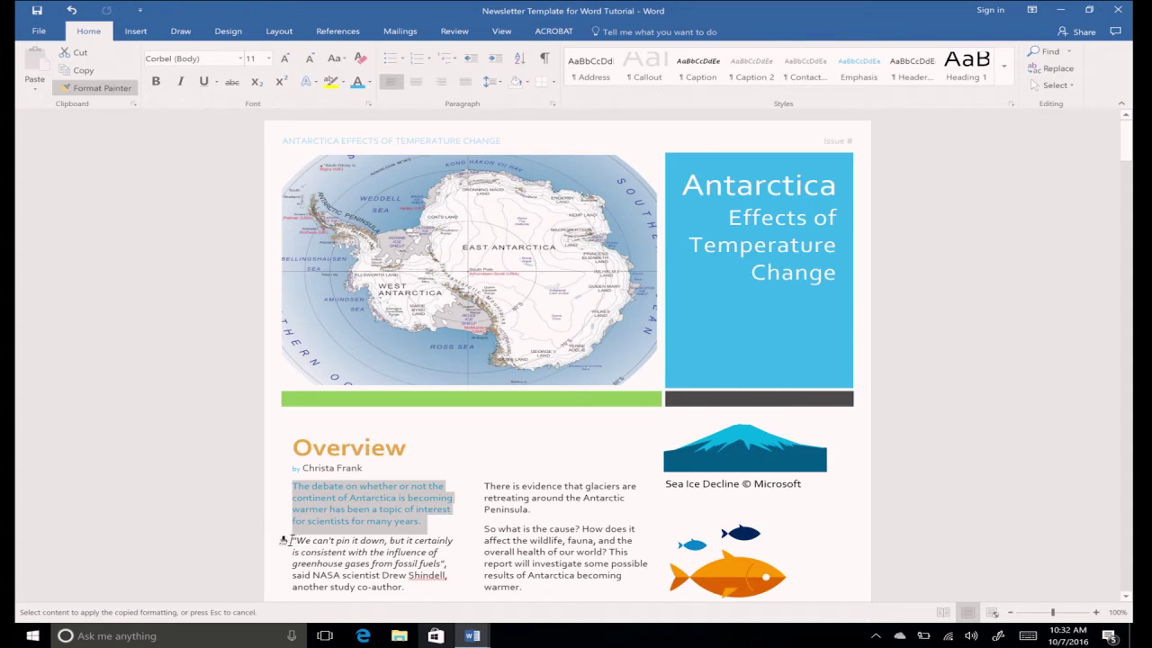
pyautogui.moveTo(290, 539); pyautogui.dragTo(404, 586)
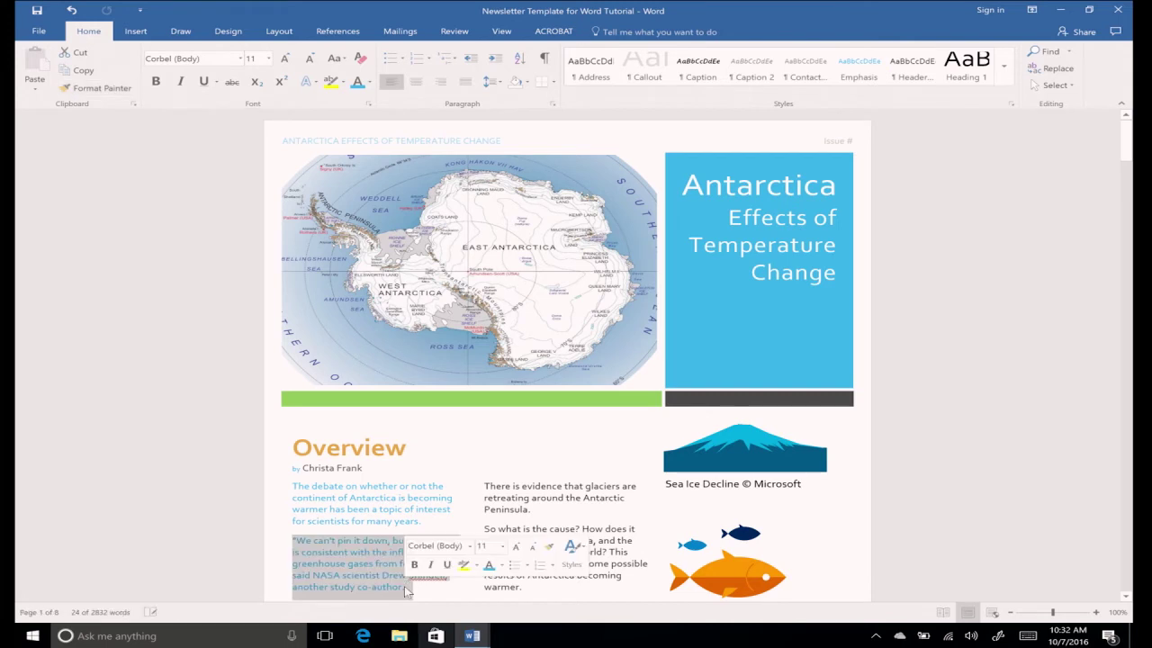
pyautogui.scroll(-5, 192, 538)
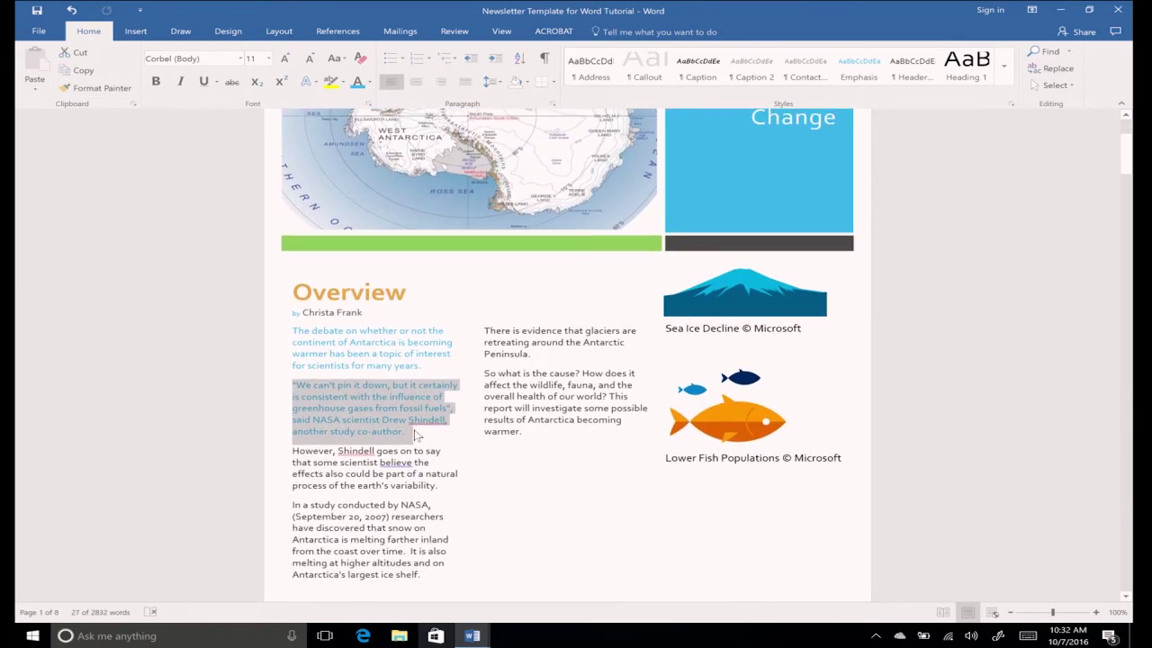
pyautogui.click(415, 435)
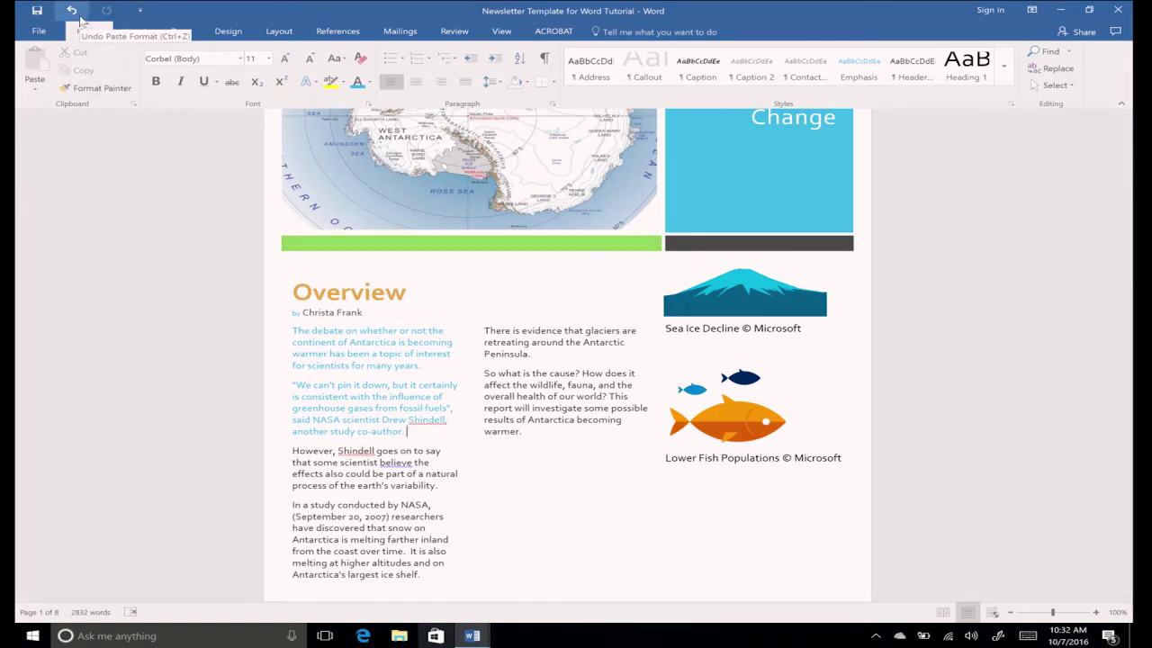
# Step: Undo the formatting copied onto the quote paragraph and the blue font color of the first paragraph
pyautogui.hotkey('ctrl', 'z')
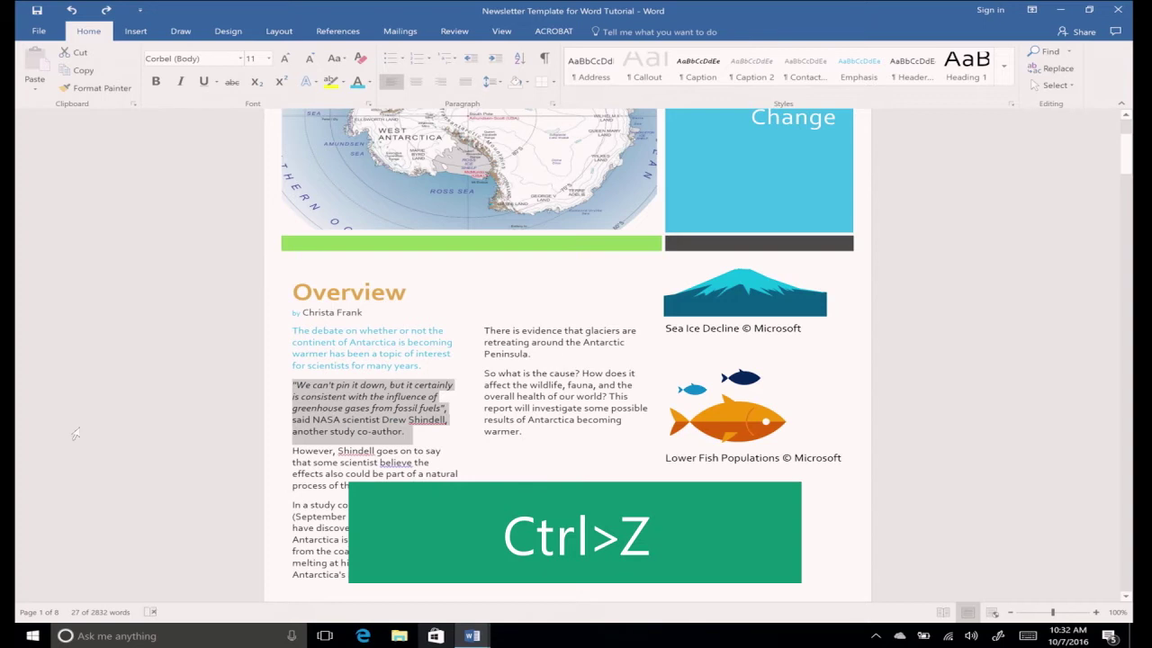
pyautogui.click(539, 524)
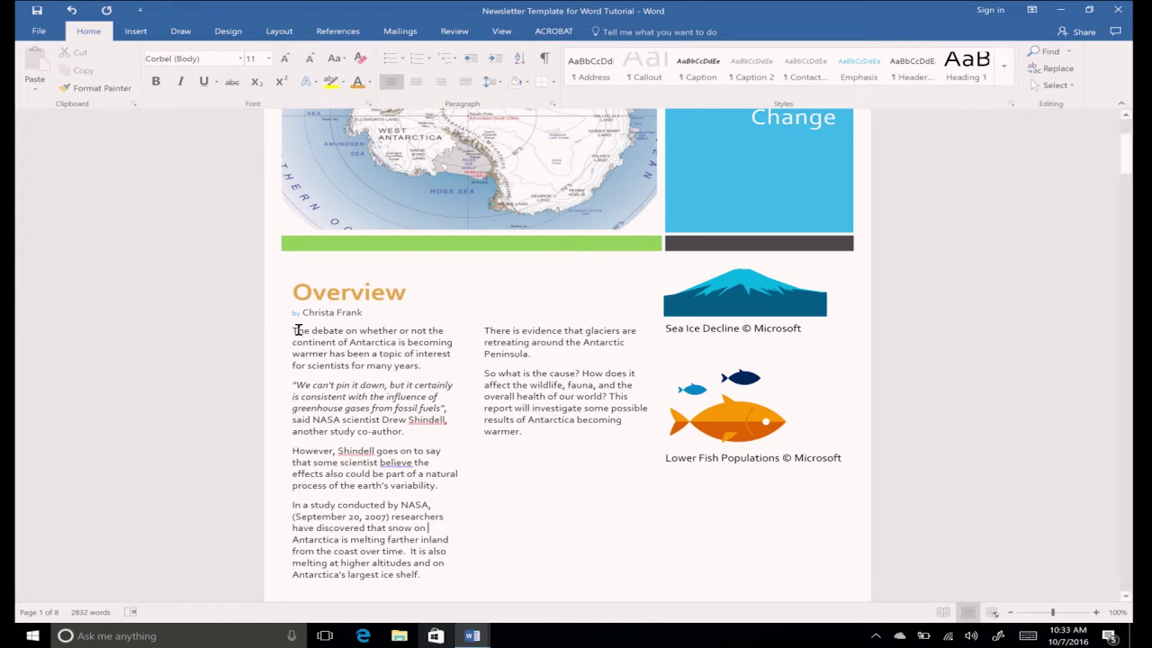
# Step: Apply a 0.5" first-line indent to all body paragraphs under the "Overview" heading
pyautogui.moveTo(288, 332); pyautogui.dragTo(626, 442)
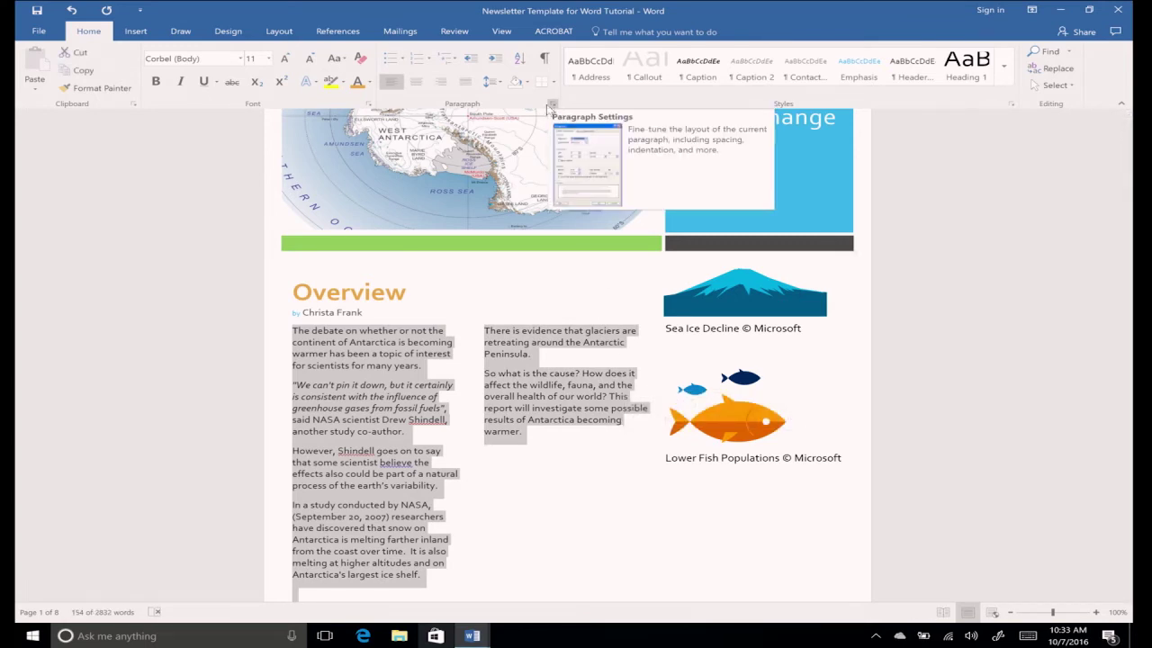
pyautogui.click(494, 87)
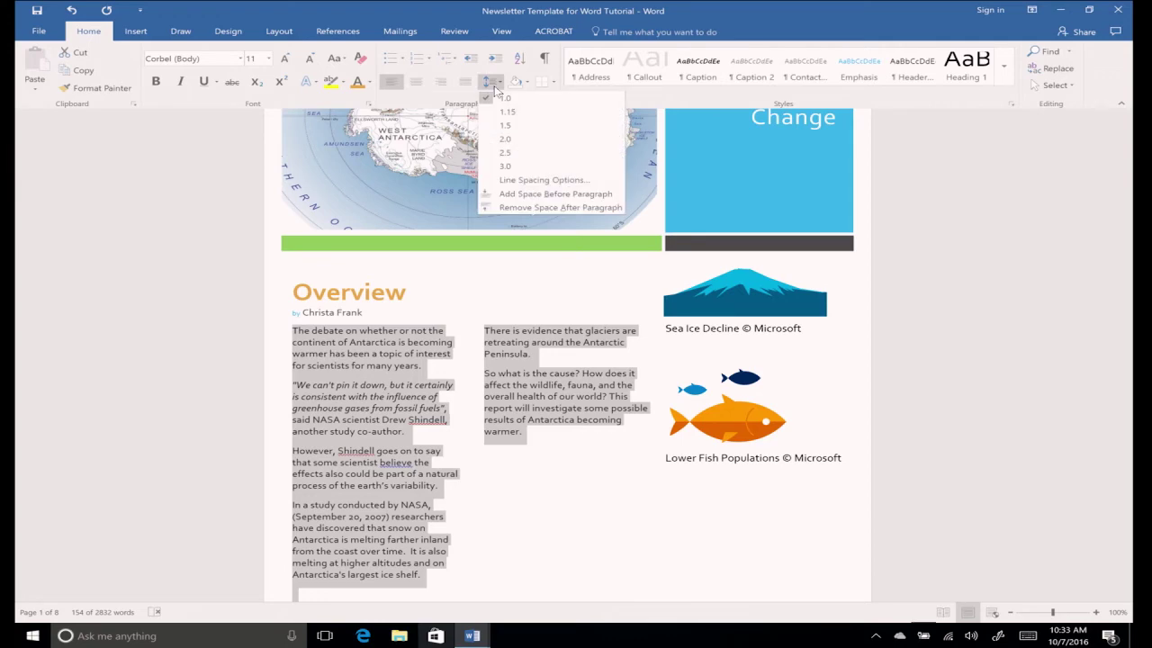
pyautogui.click(533, 181)
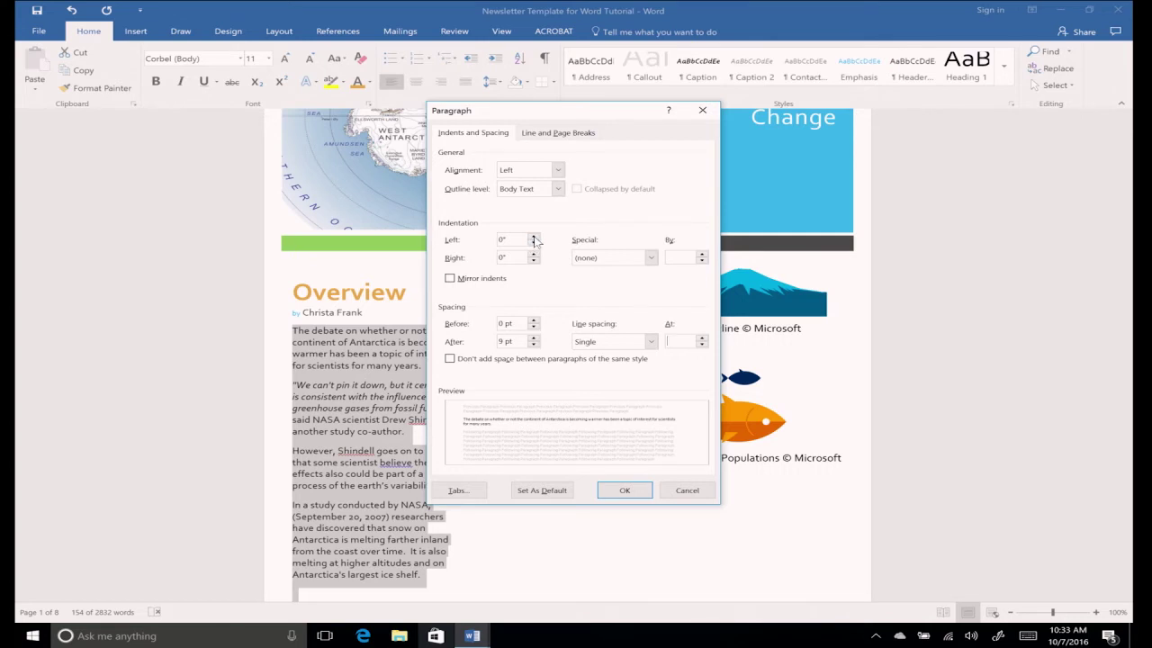
pyautogui.click(547, 257)
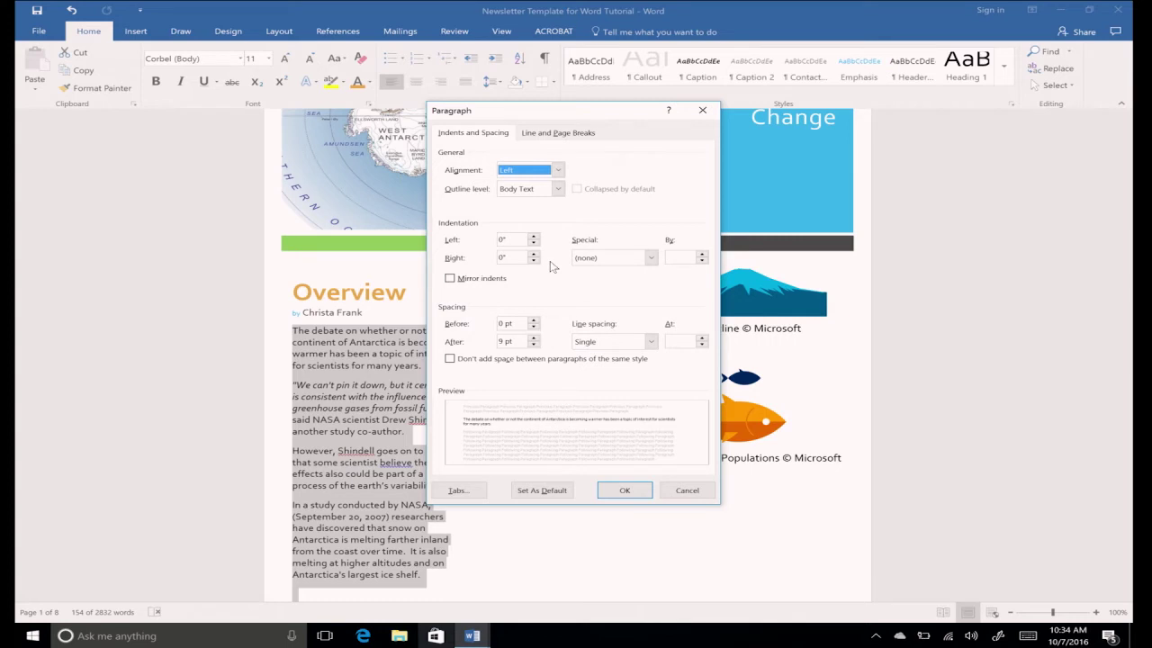
pyautogui.click(650, 258)
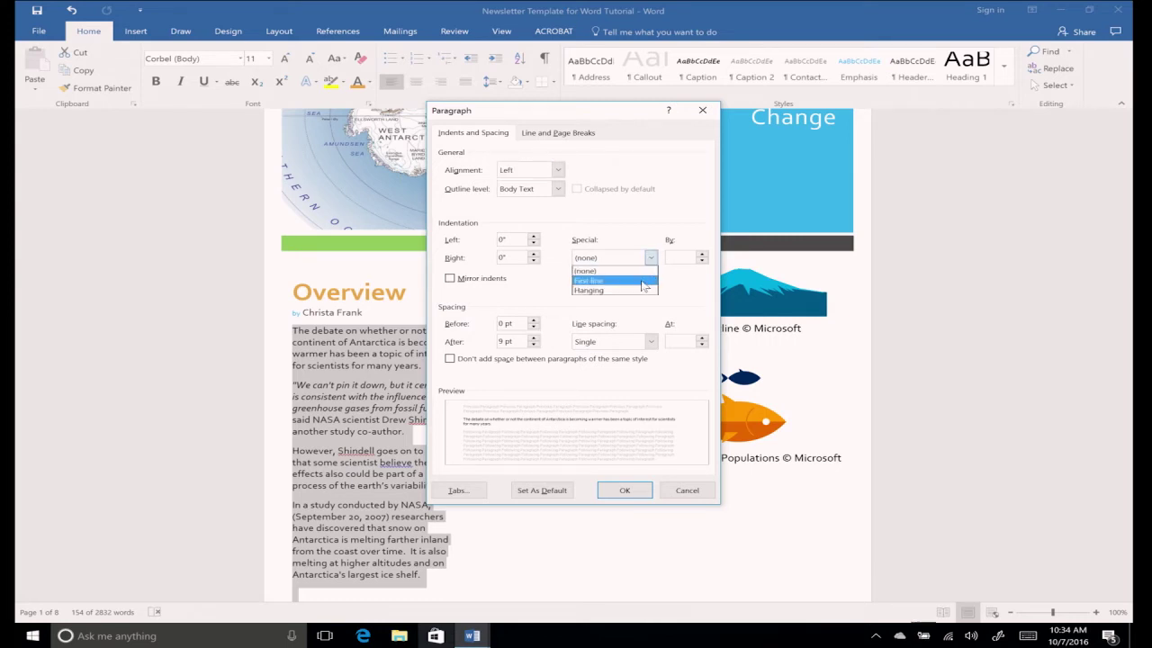
pyautogui.click(643, 281)
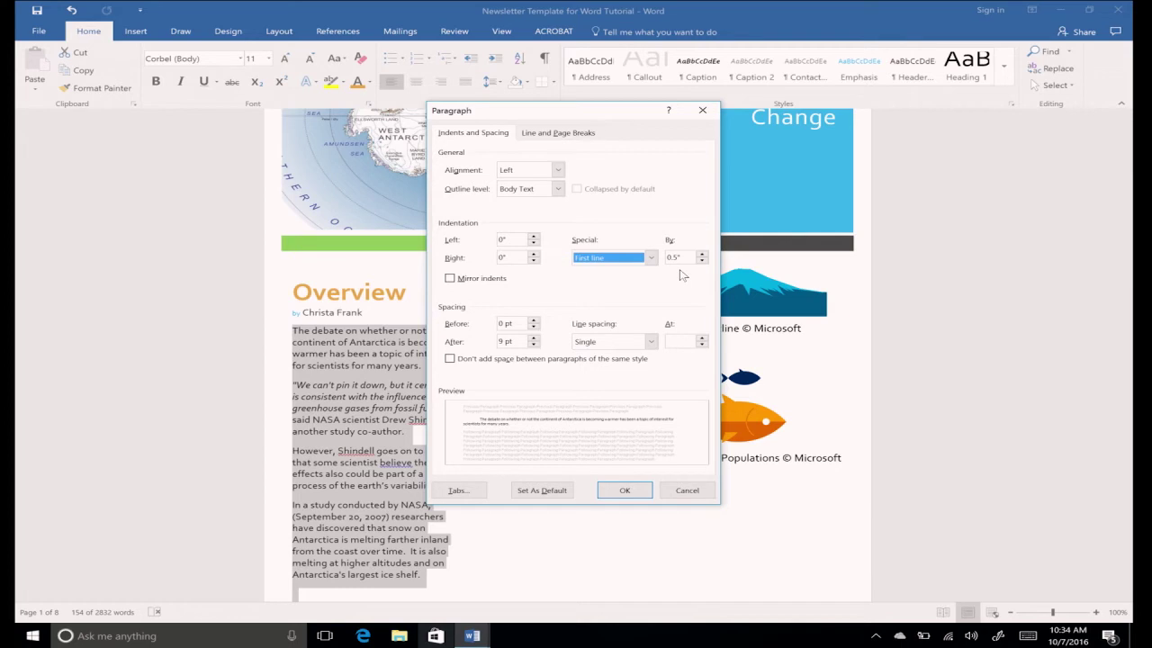
pyautogui.click(631, 494)
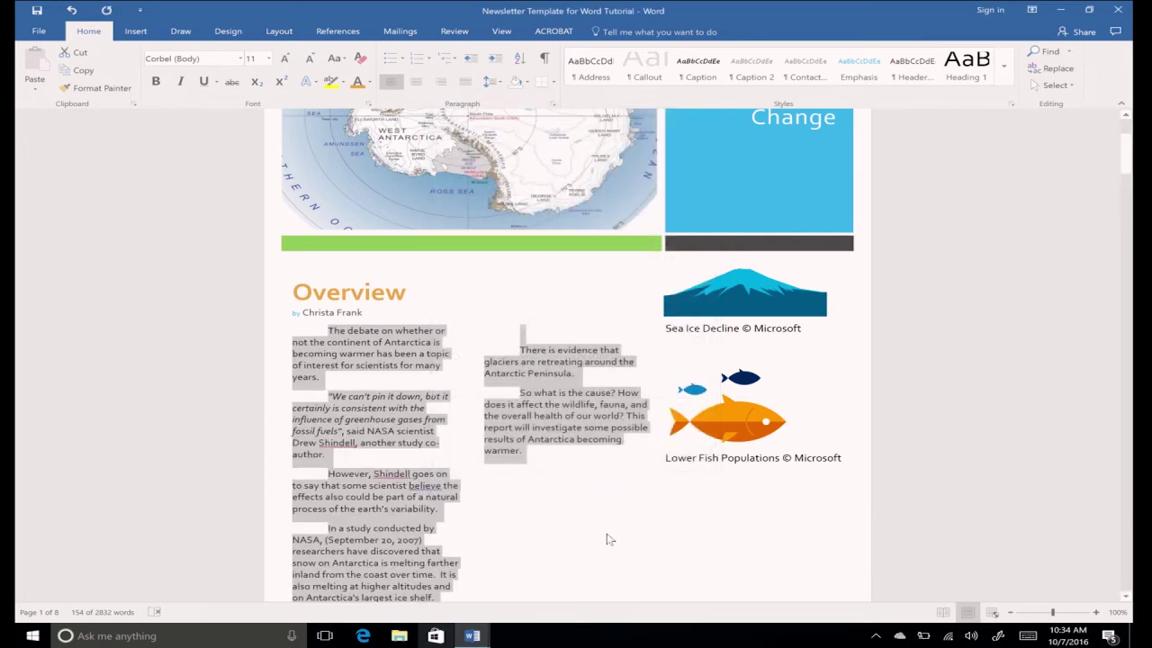
pyautogui.click(606, 539)
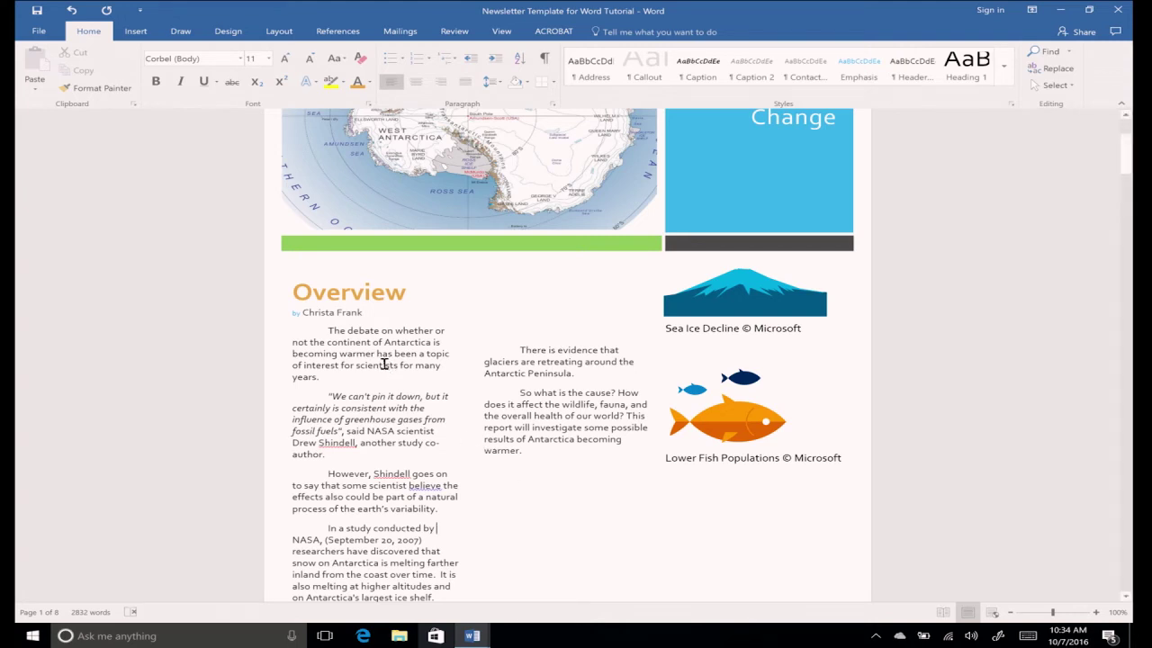
# Step: Set the spacing of all body paragraphs under "Overview" to 12 pt before and 12 pt after
pyautogui.moveTo(328, 330); pyautogui.dragTo(559, 470)
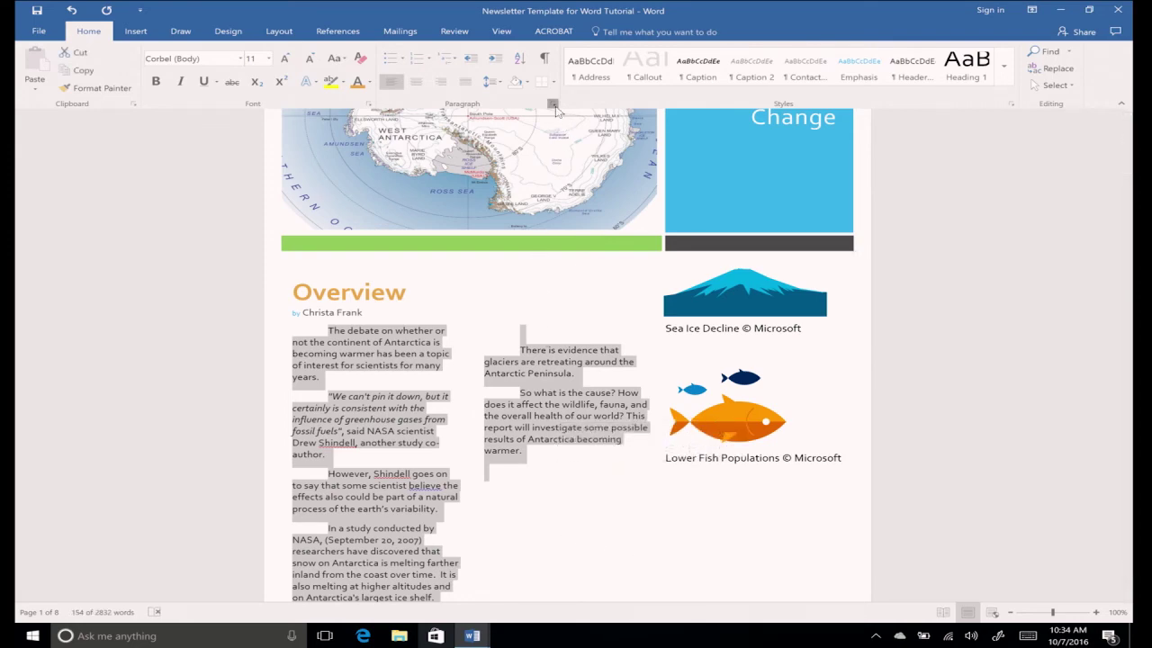
pyautogui.click(552, 104)
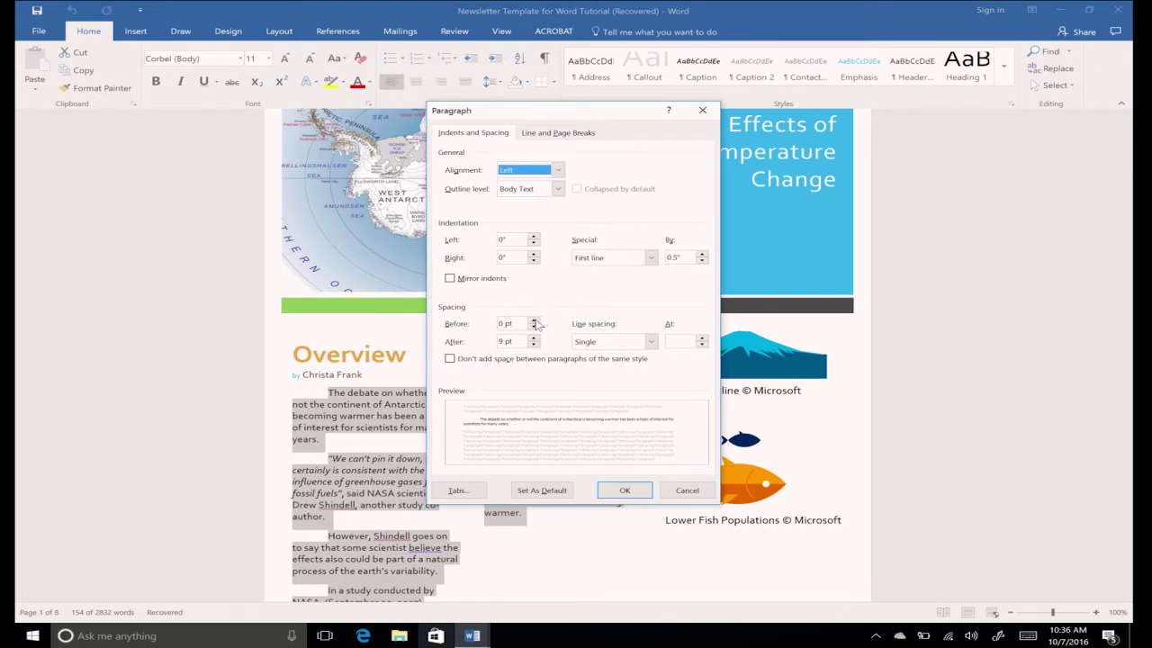
pyautogui.click(533, 320)
pyautogui.click(533, 321)
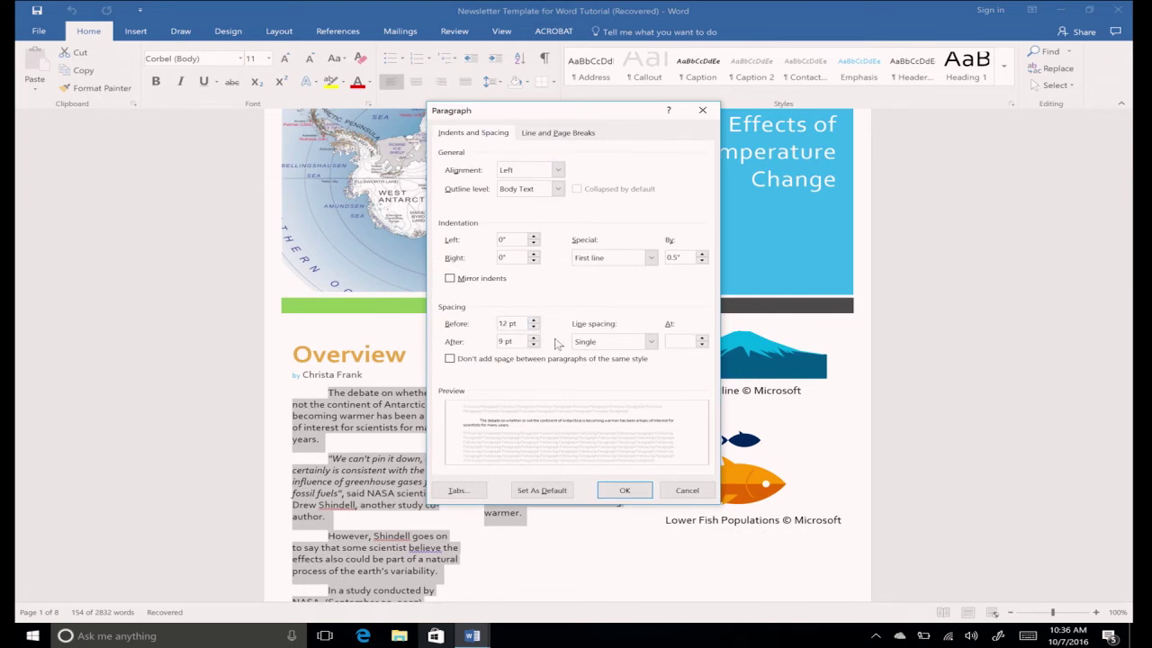
pyautogui.click(534, 338)
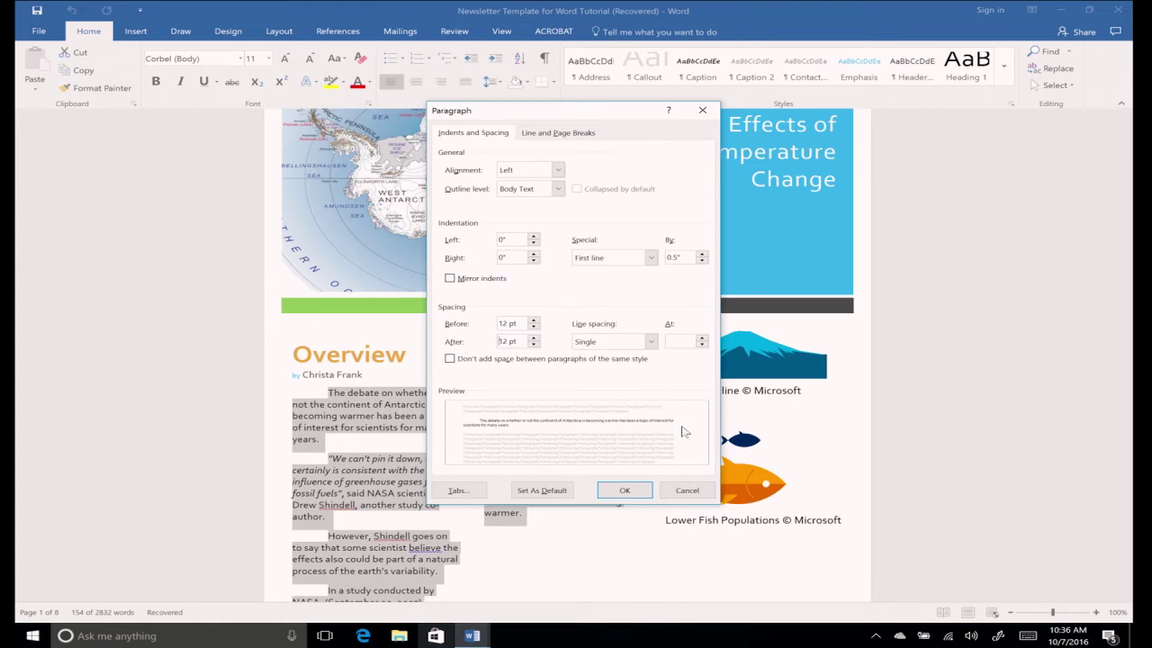
pyautogui.click(645, 493)
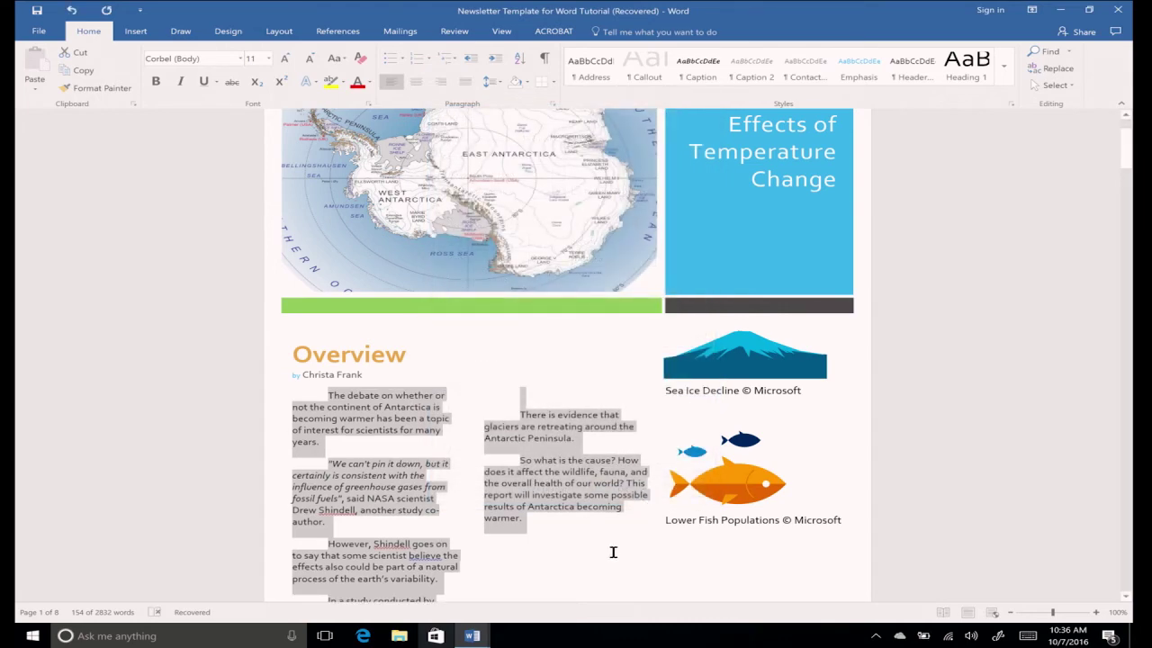
pyautogui.click(613, 552)
# Step: Add an unindented line reading "Fun Facts" below the last body paragraph in the second column
pyautogui.scroll(-2, 604, 543)
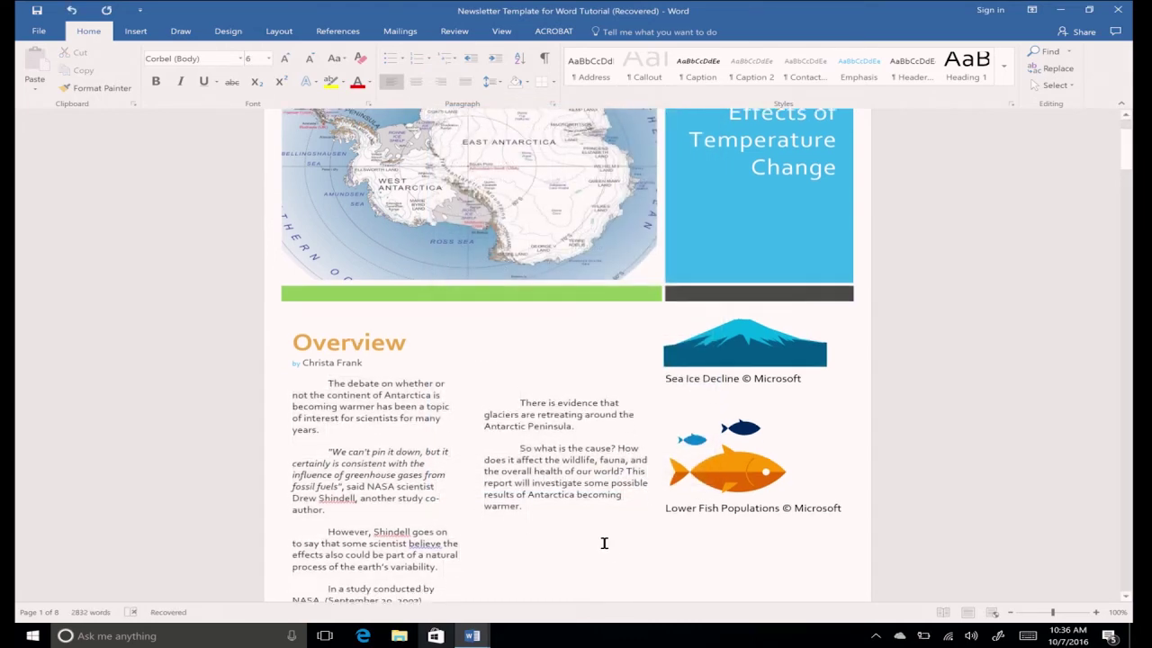
pyautogui.scroll(-2, 603, 543)
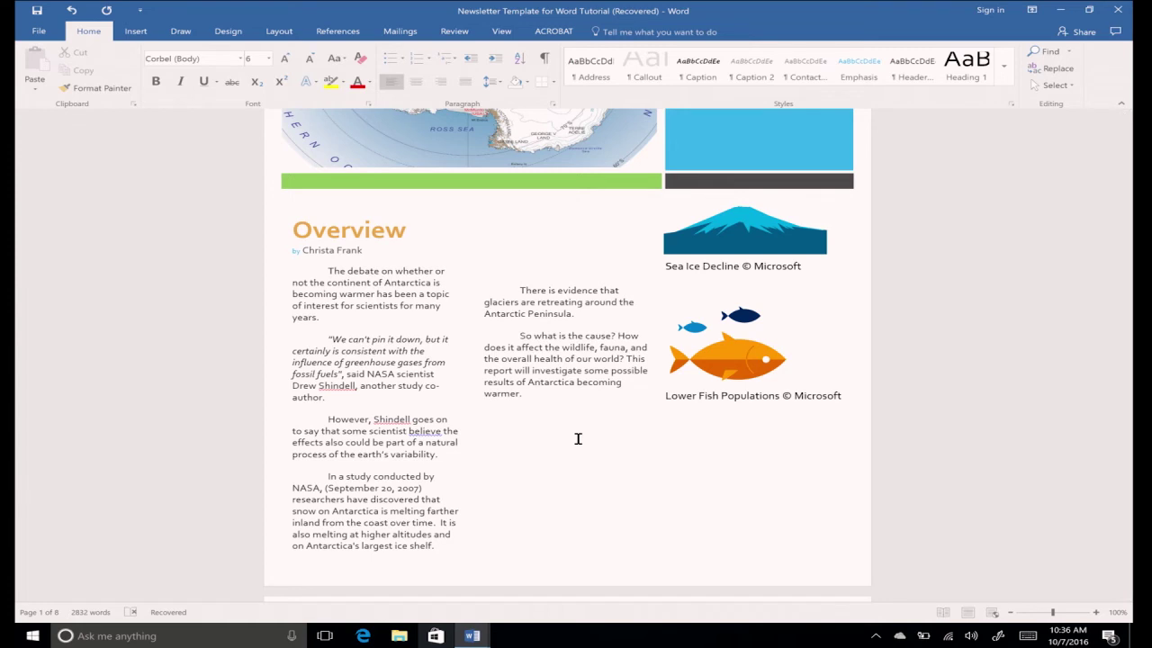
pyautogui.click(544, 394)
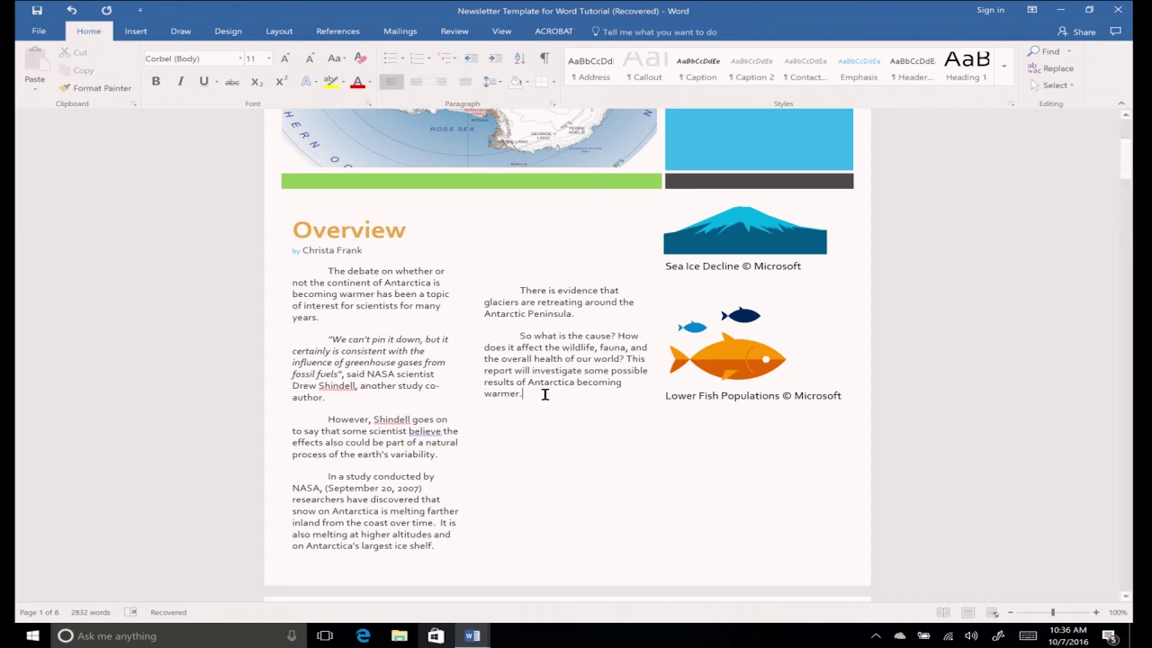
pyautogui.press('Return')
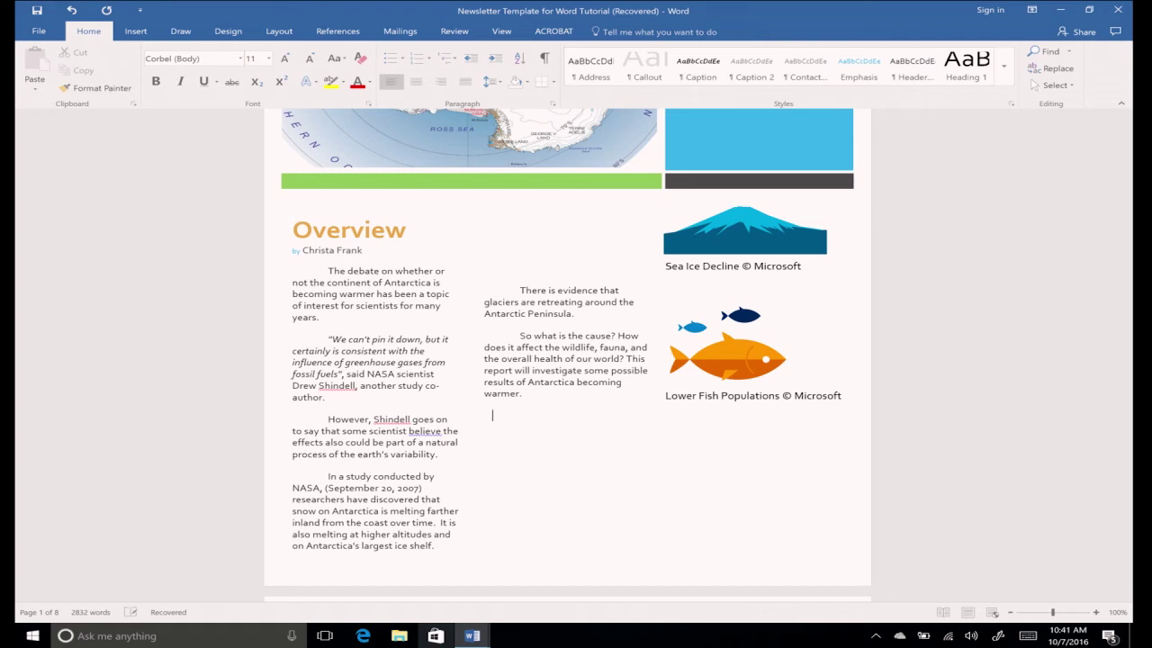
pyautogui.press('BackSpace')
pyautogui.write('Fun Facts')
# Step: Convert the "Fun Facts" line into WordArt with the green outline style
pyautogui.moveTo(528, 416); pyautogui.dragTo(482, 417)
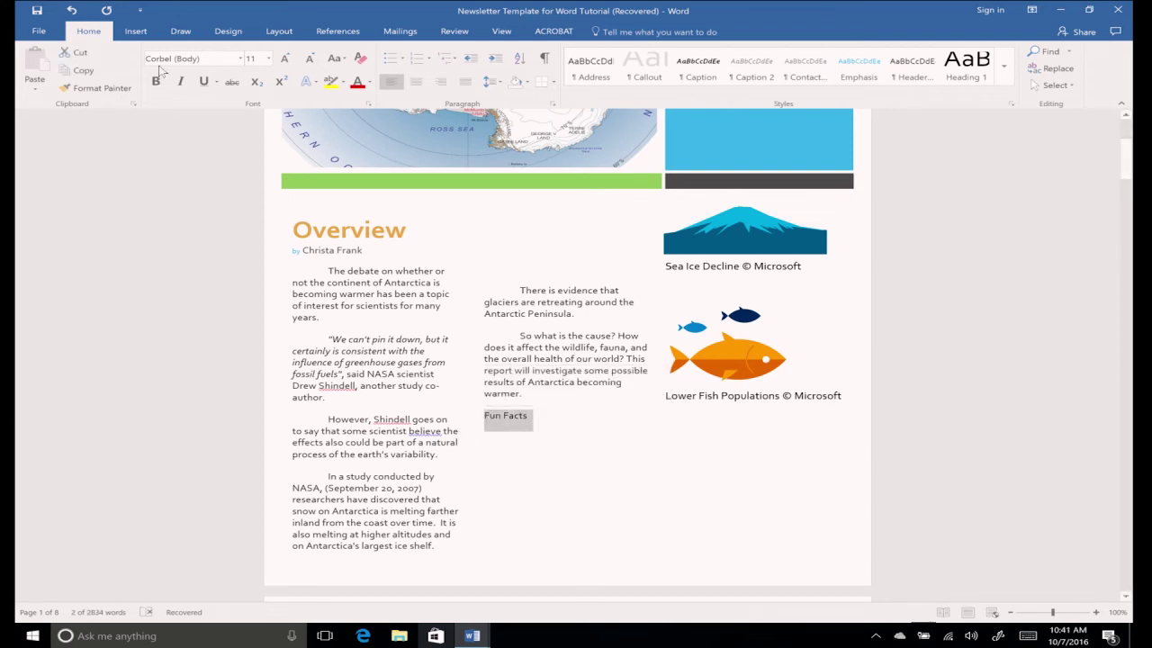
pyautogui.click(136, 31)
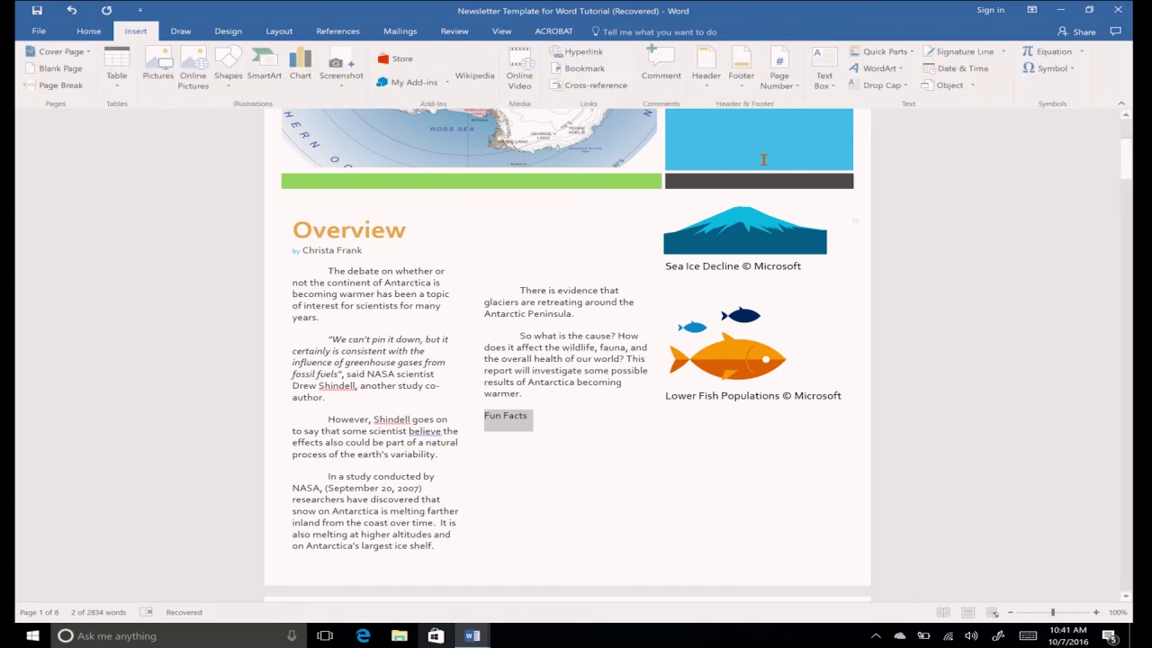
pyautogui.click(899, 72)
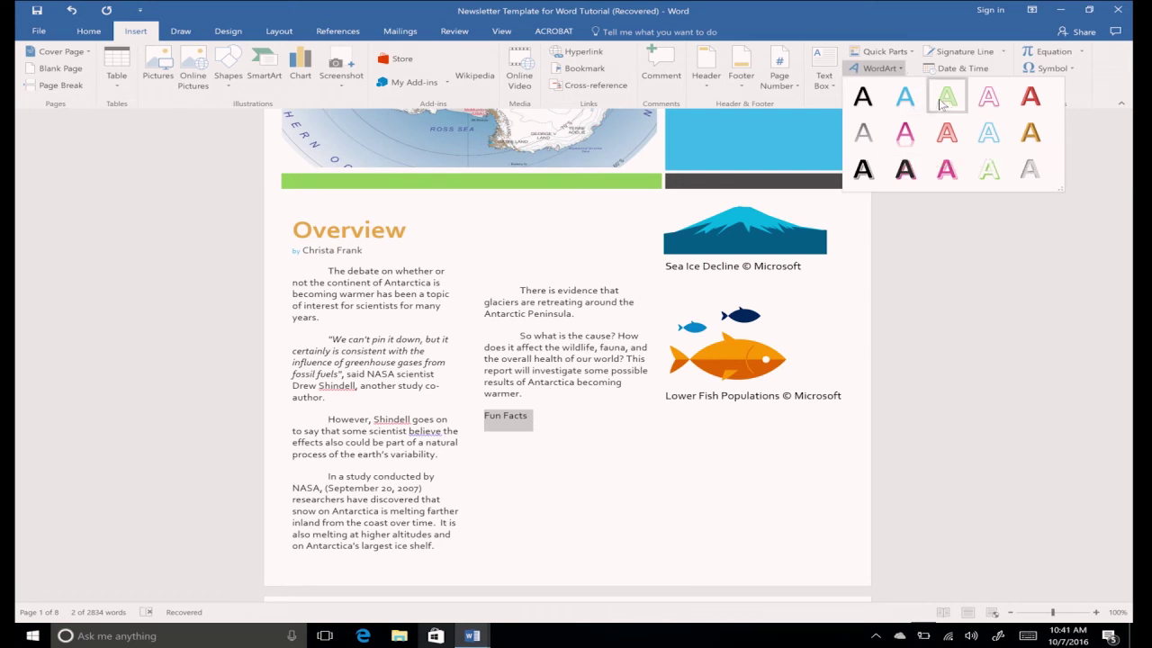
pyautogui.click(987, 169)
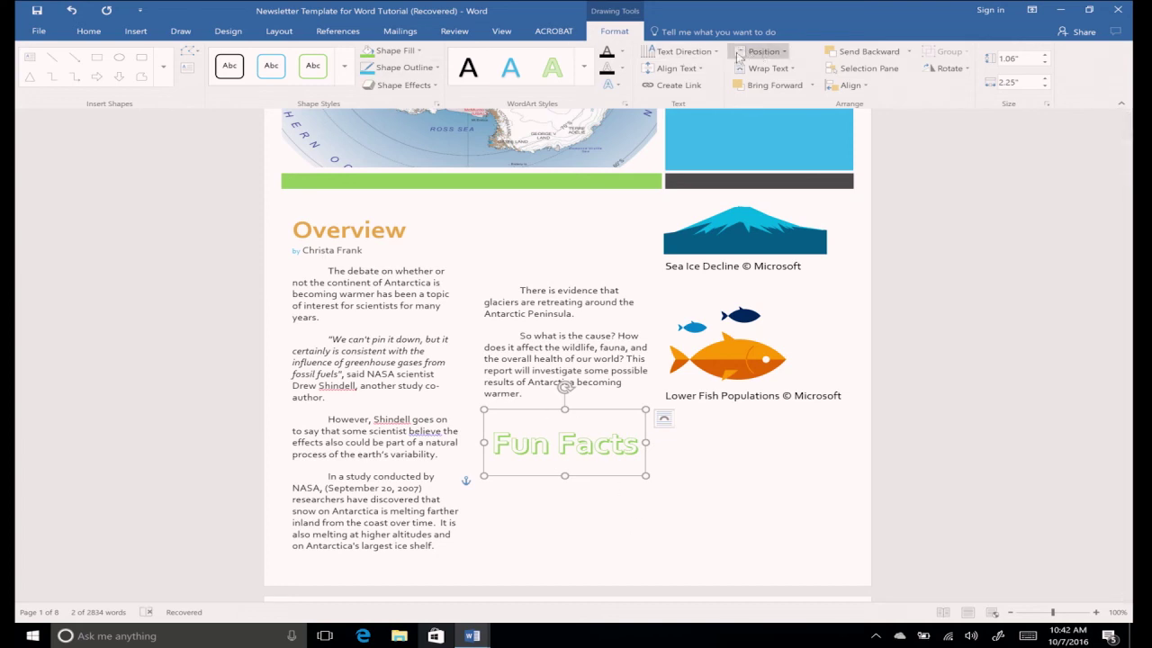
# Step: Change the "Fun Facts" WordArt style to the solid light blue fill
pyautogui.click(583, 80)
pyautogui.click(587, 79)
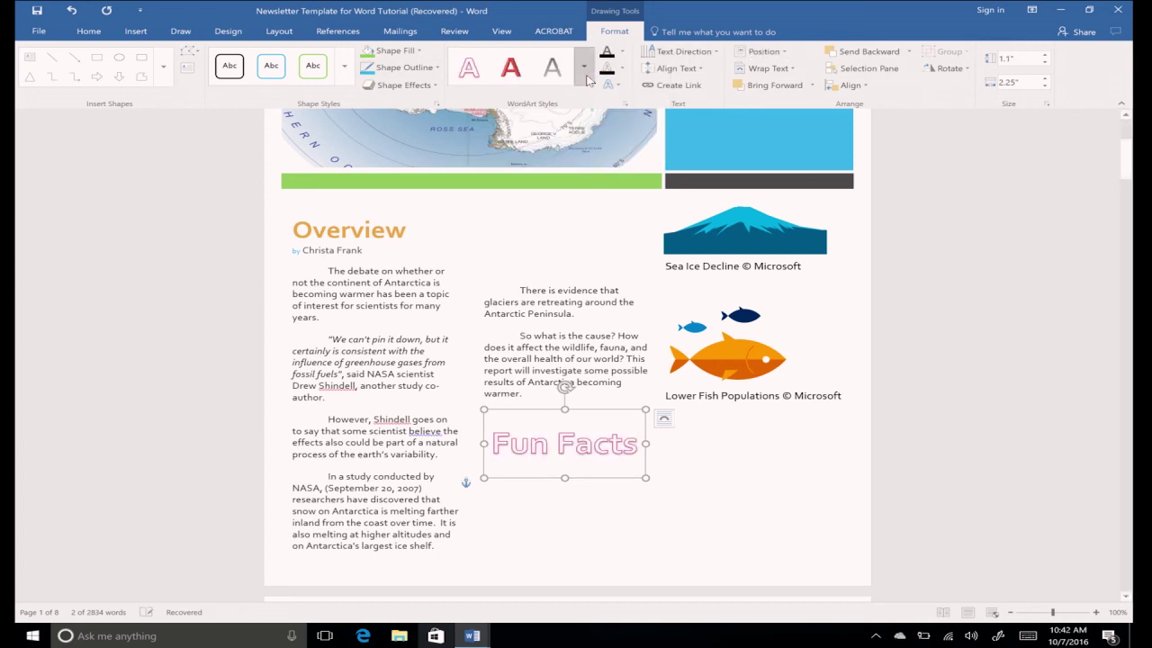
pyautogui.click(584, 79)
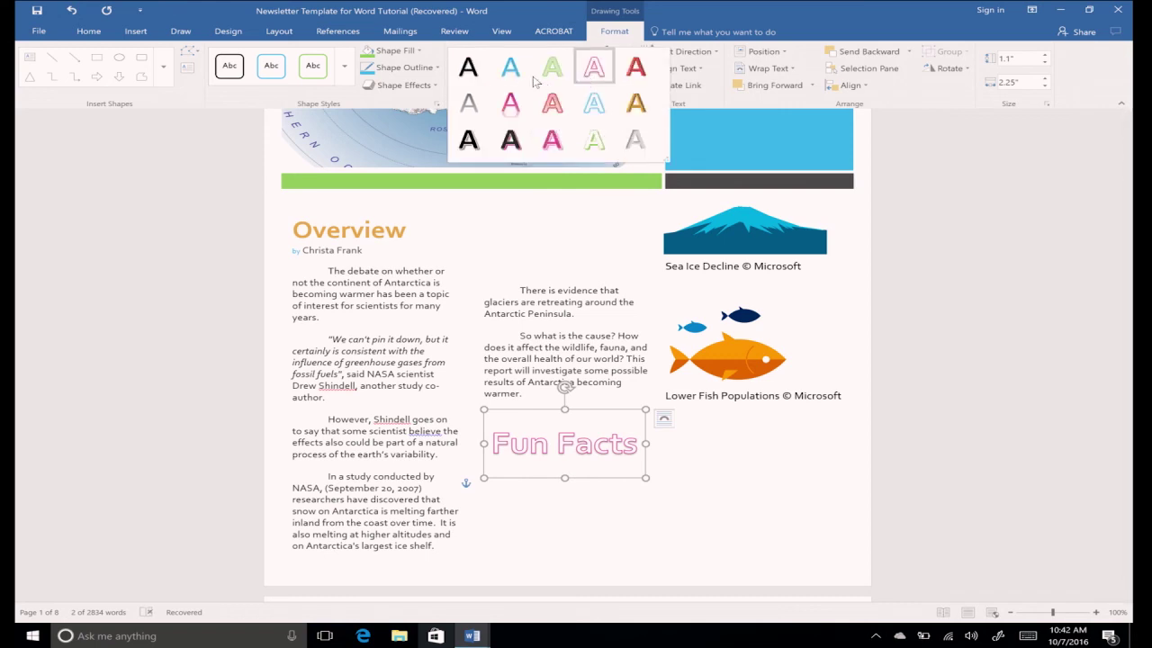
pyautogui.click(528, 81)
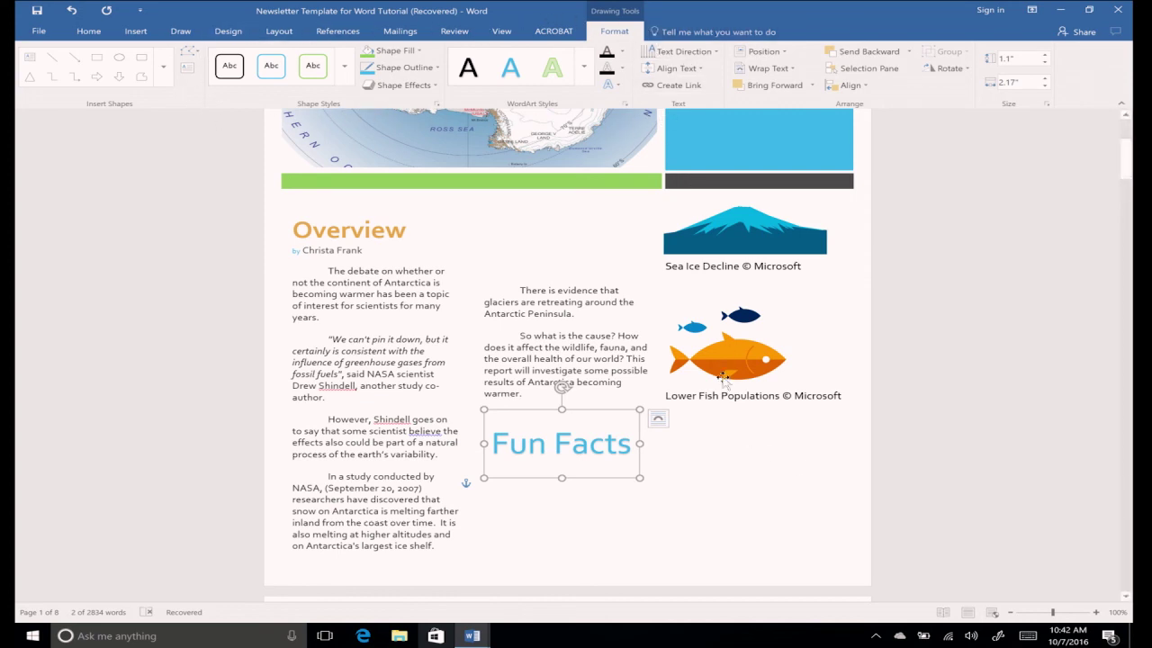
pyautogui.click(506, 492)
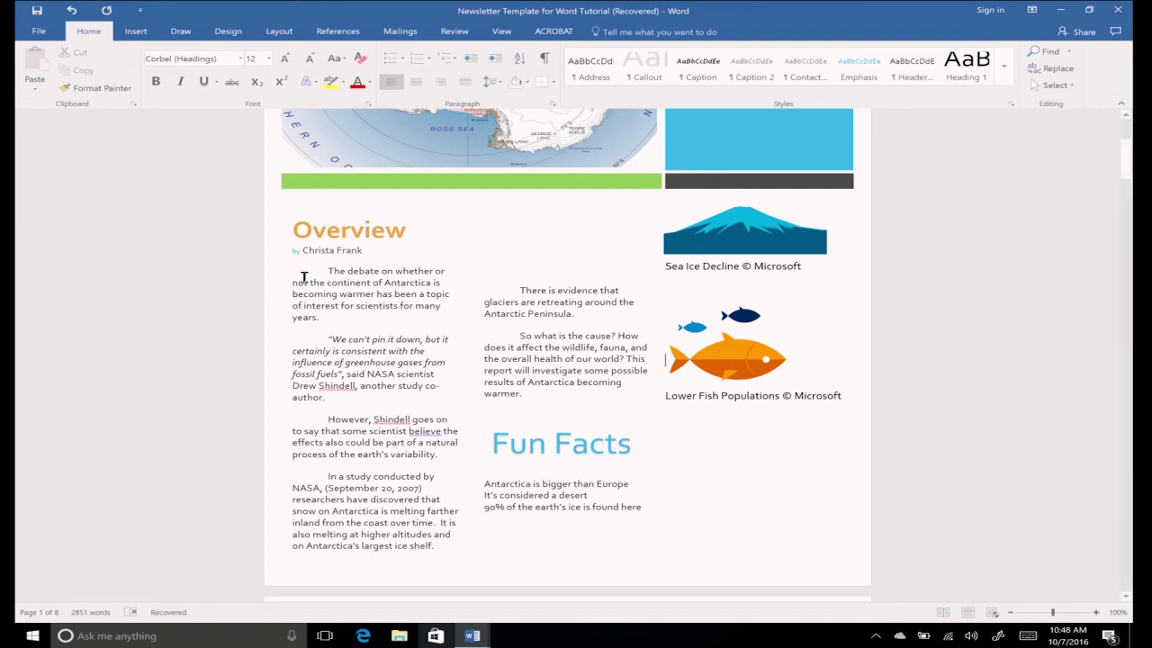
# Step: Select all body paragraphs under "Overview" across both columns, excluding the "Fun Facts" section
pyautogui.moveTo(316, 270); pyautogui.dragTo(518, 402)
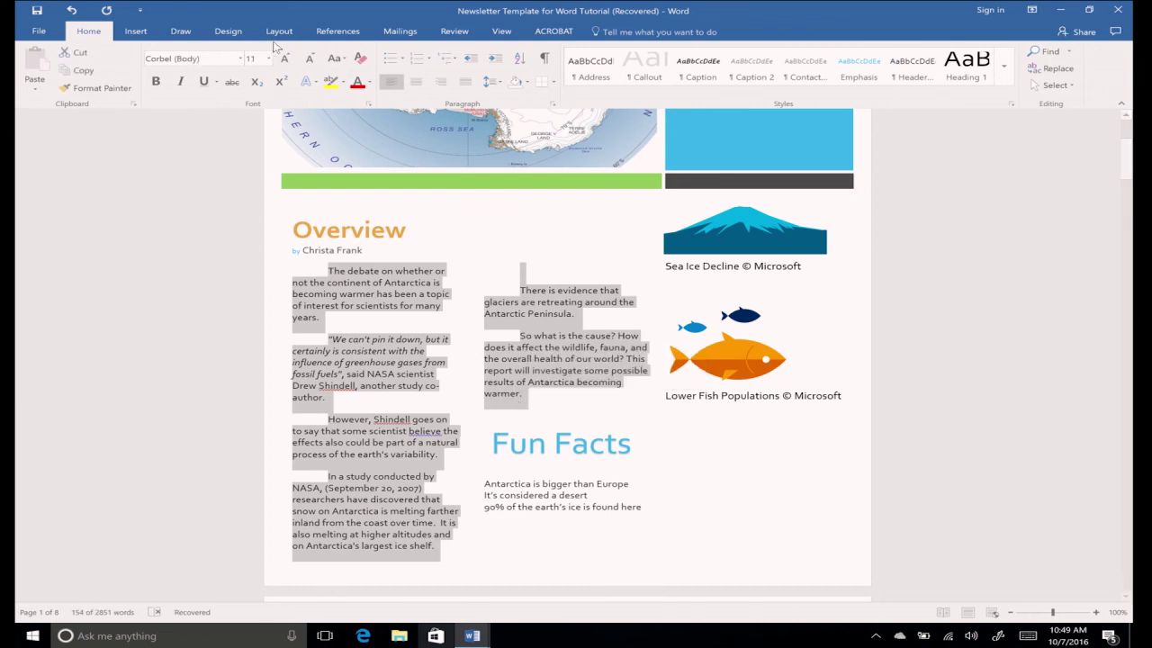